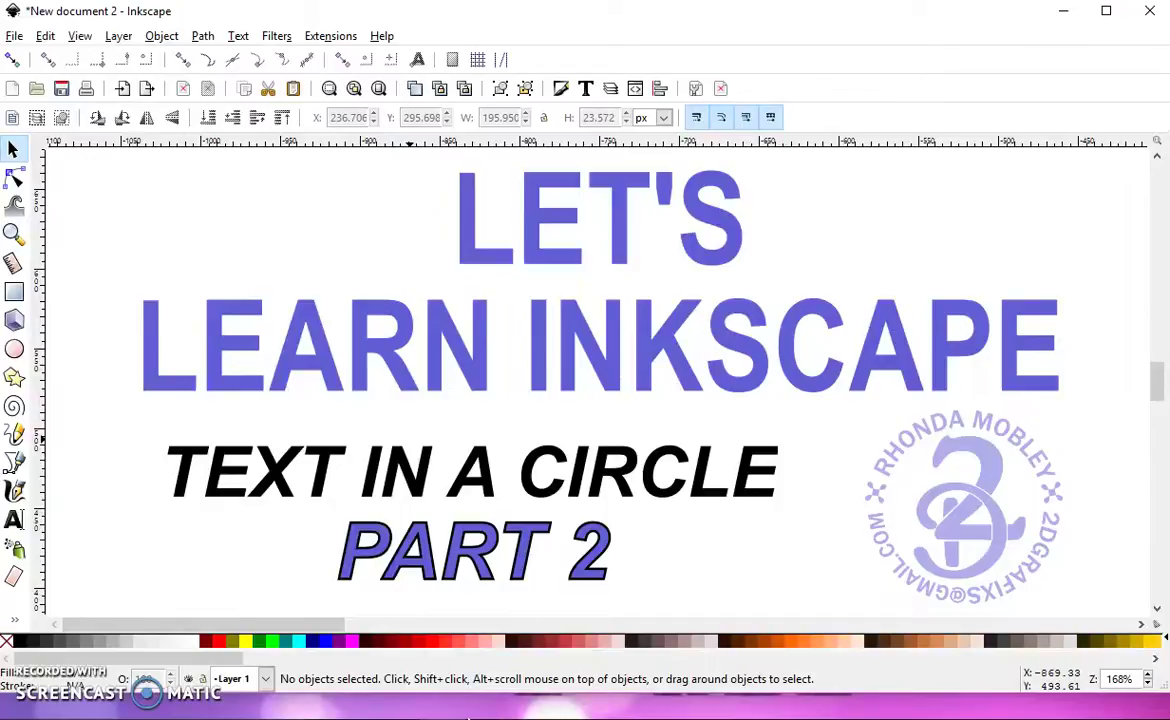
- Zoom out and pan to the blank page area beside the round logo
{"action": "scroll", "coordinate": [1052, 412], "scroll_direction": "down", "scroll_amount": 3}
{"action": "left_click_drag", "start_coordinate": [1052, 412], "coordinate": [183, 321]}
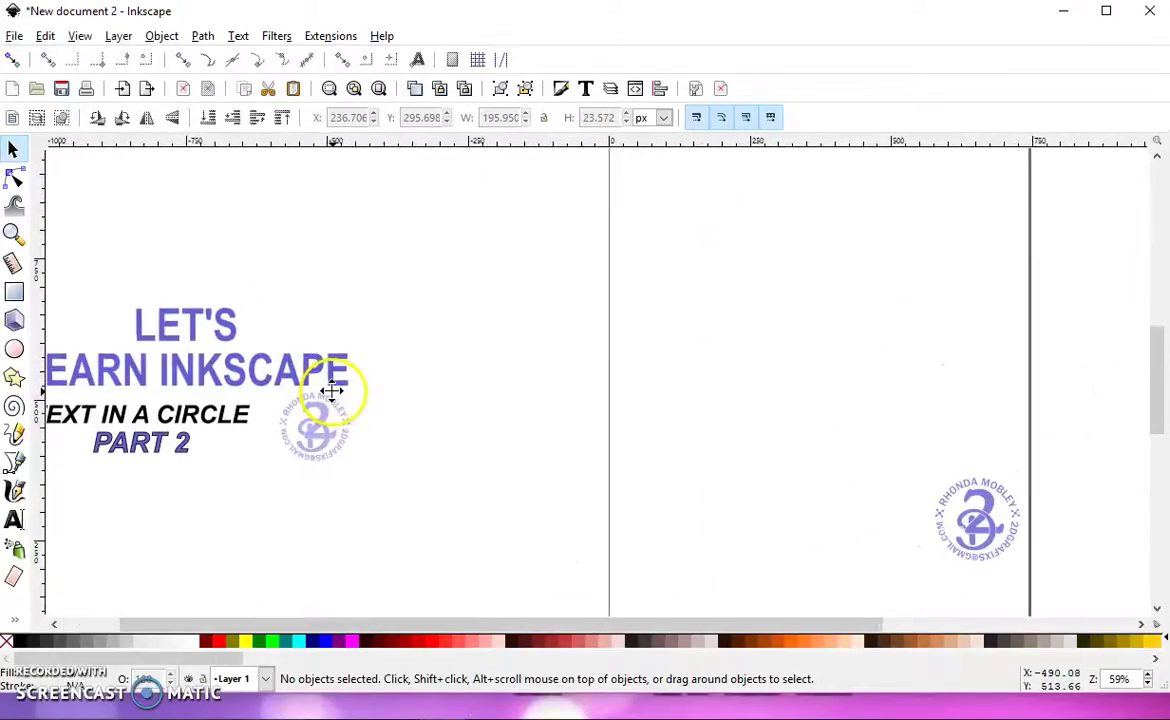
{"action": "scroll", "coordinate": [230, 335], "scroll_direction": "right", "scroll_amount": 3}
{"action": "scroll", "coordinate": [634, 320], "scroll_direction": "up", "scroll_amount": 2, "text": "ctrl"}
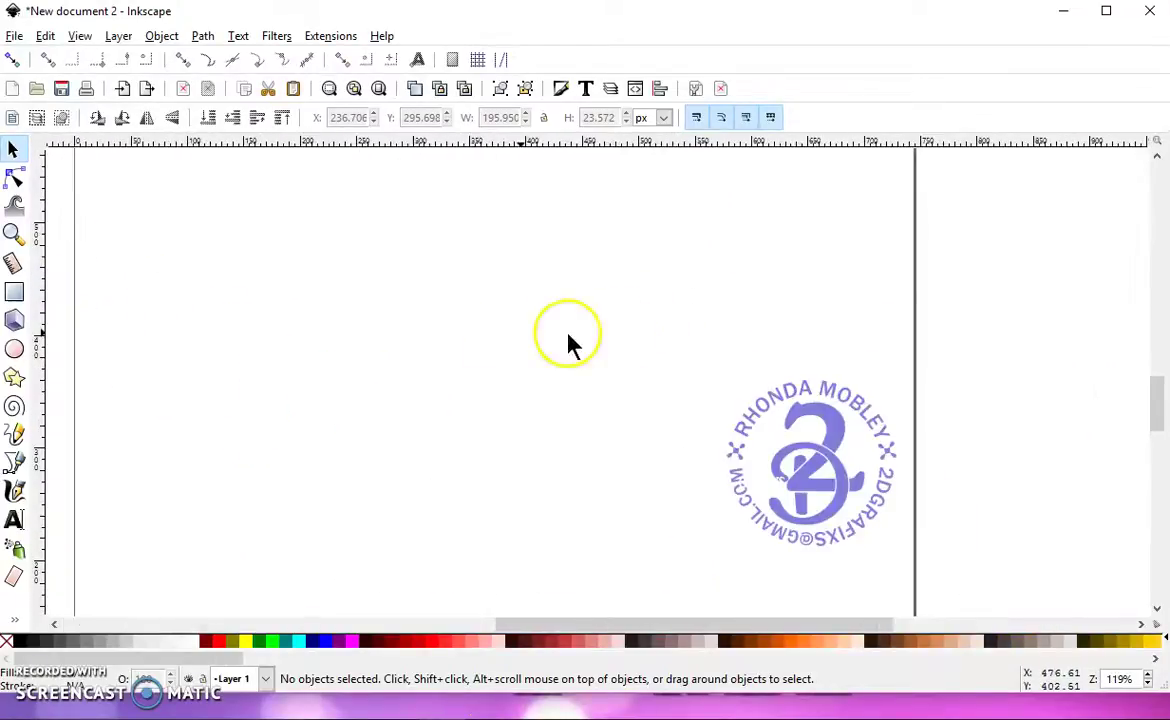
{"action": "scroll", "coordinate": [522, 338], "scroll_direction": "left", "scroll_amount": 2}
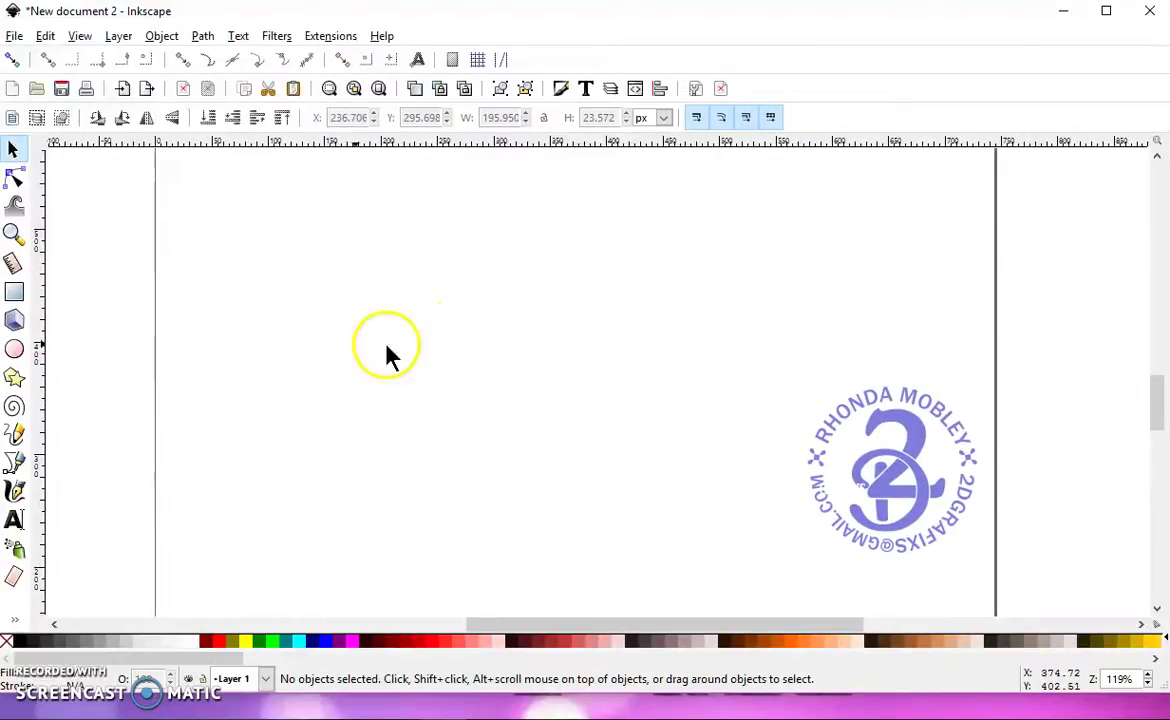
- Draw a perfect circle about 245 px across on the empty left side of the page
{"action": "left_click", "coordinate": [14, 350]}
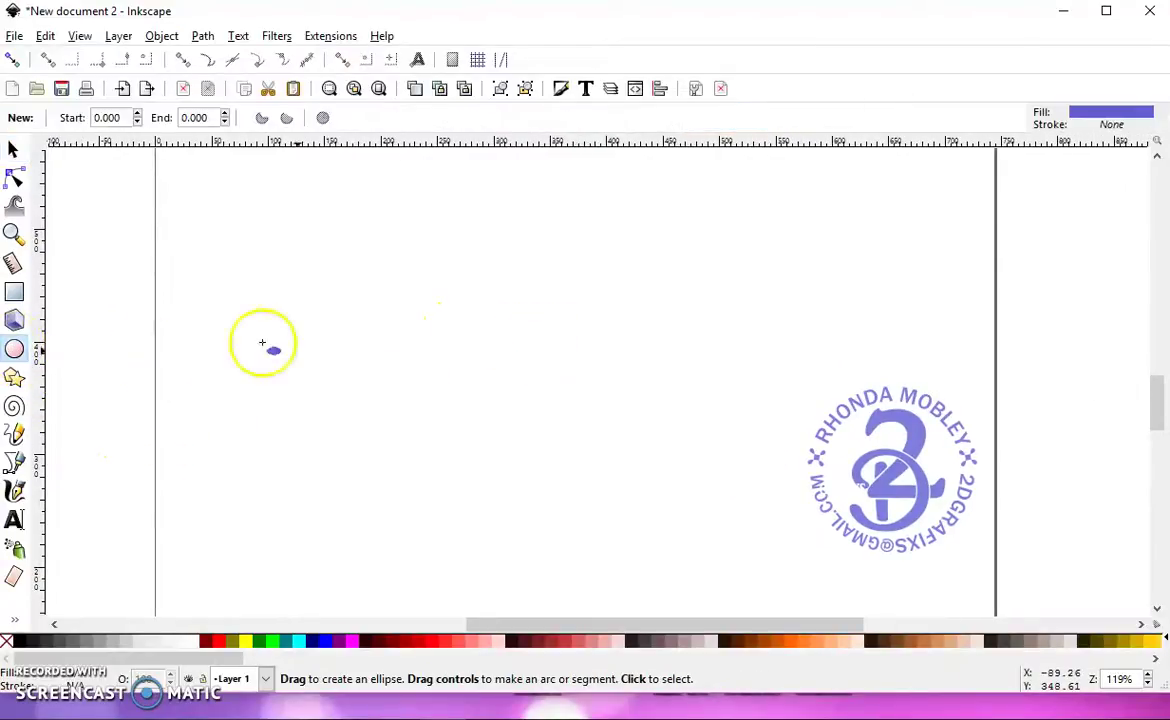
{"action": "left_click_drag", "start_coordinate": [358, 232], "coordinate": [658, 517]}
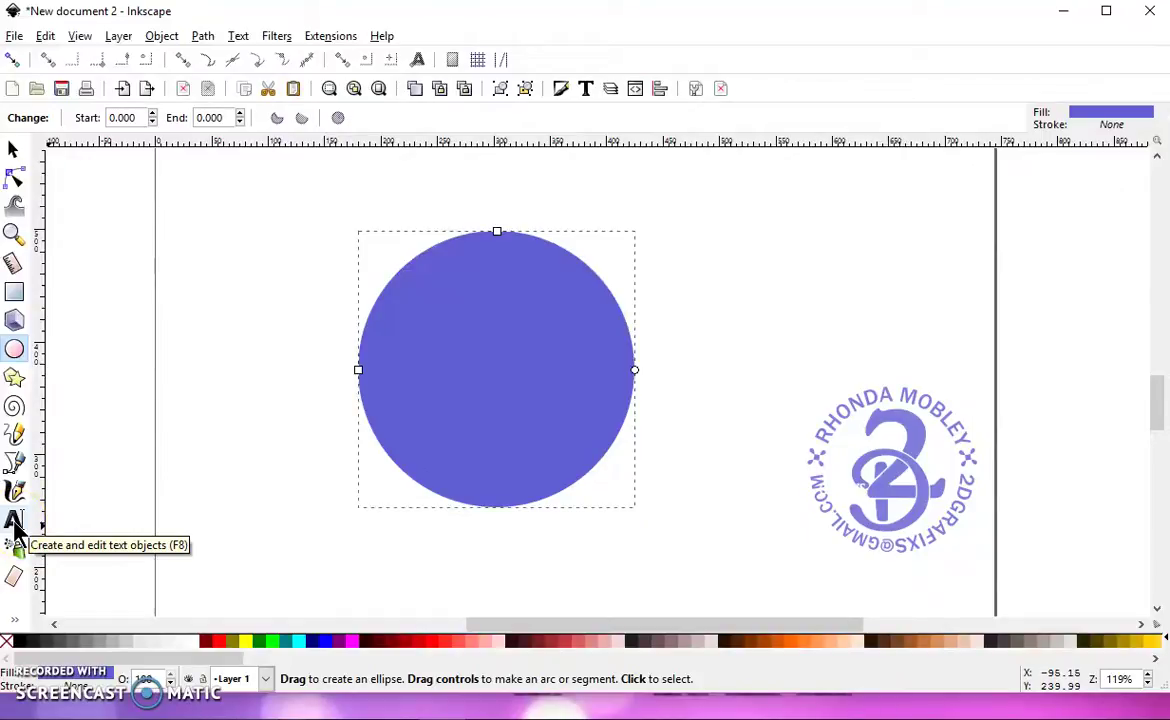
- Add the text line 'TEXT IN A CIRCLE' just below the circle
{"action": "left_click", "coordinate": [14, 521]}
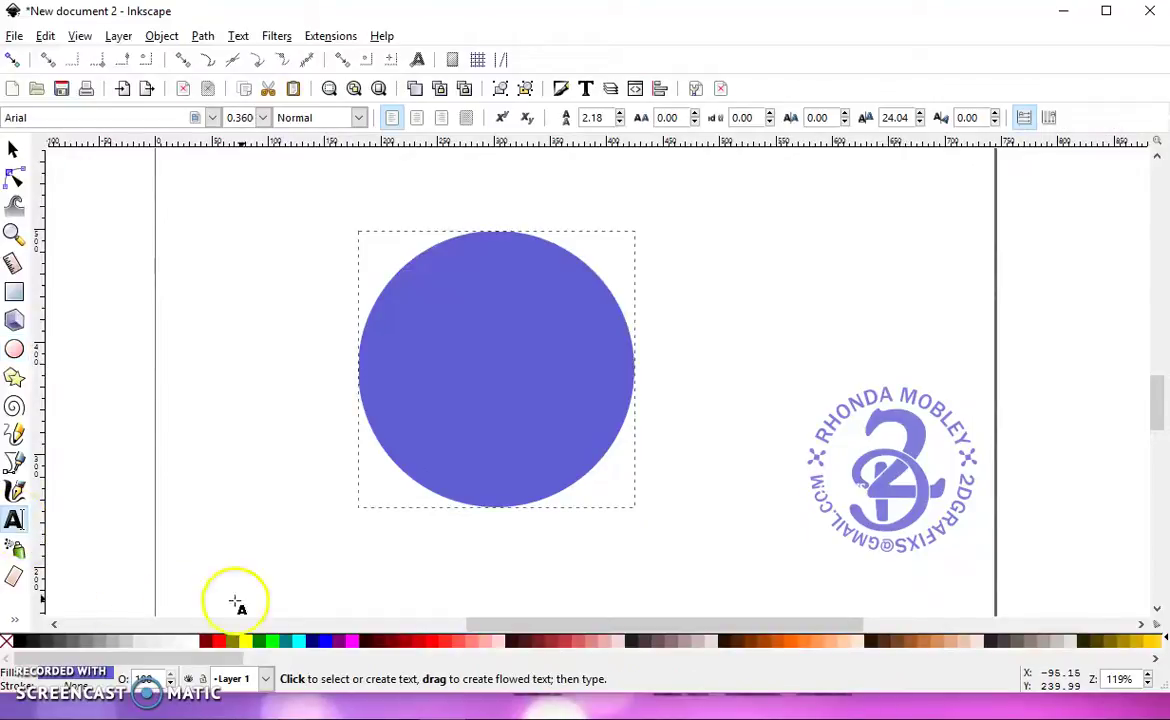
{"action": "left_click", "coordinate": [271, 557]}
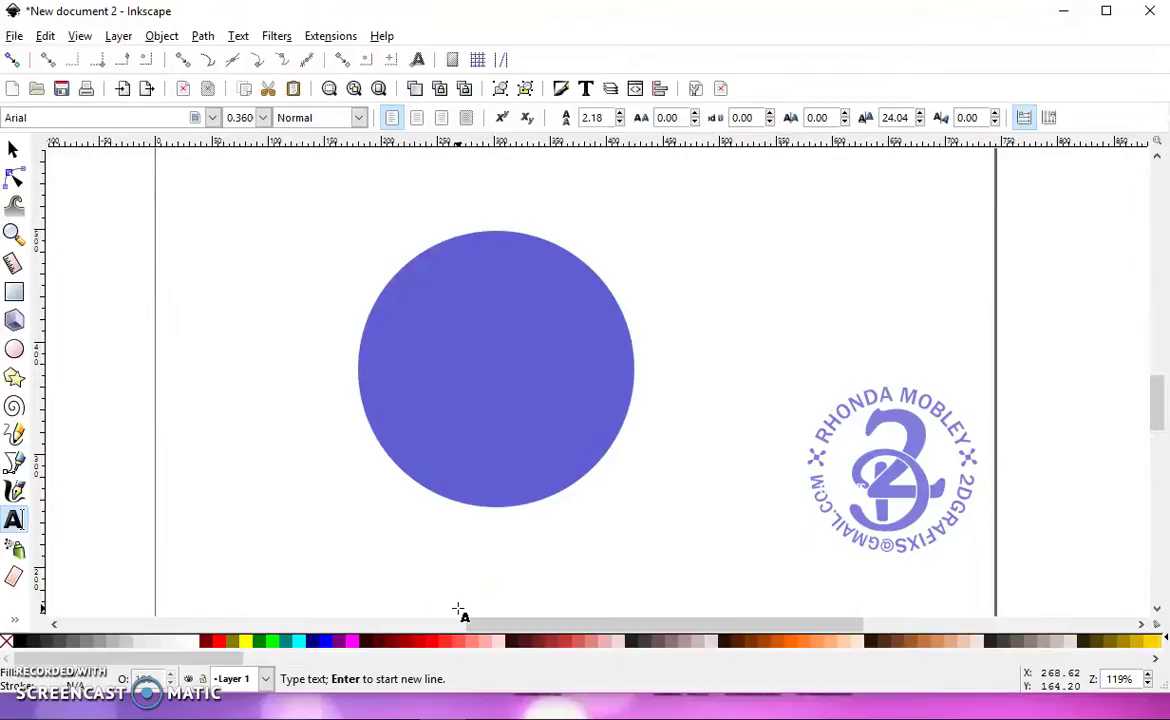
{"action": "type", "text": "TE"}
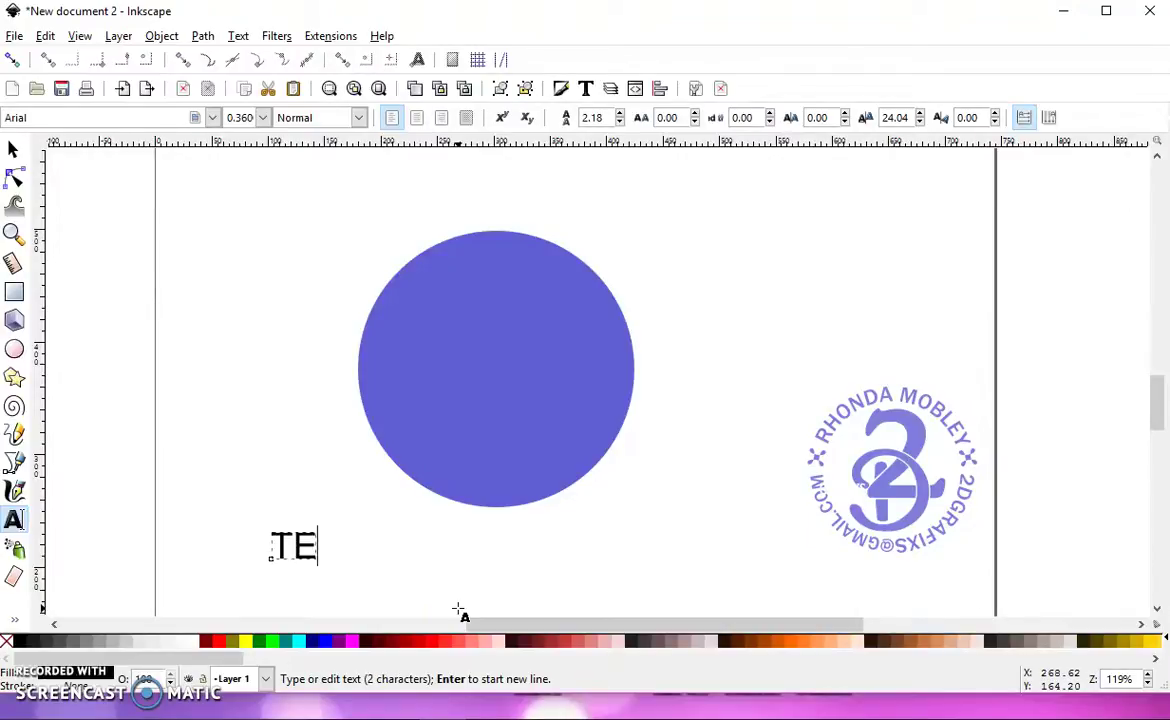
{"action": "type", "text": "XT IN A"}
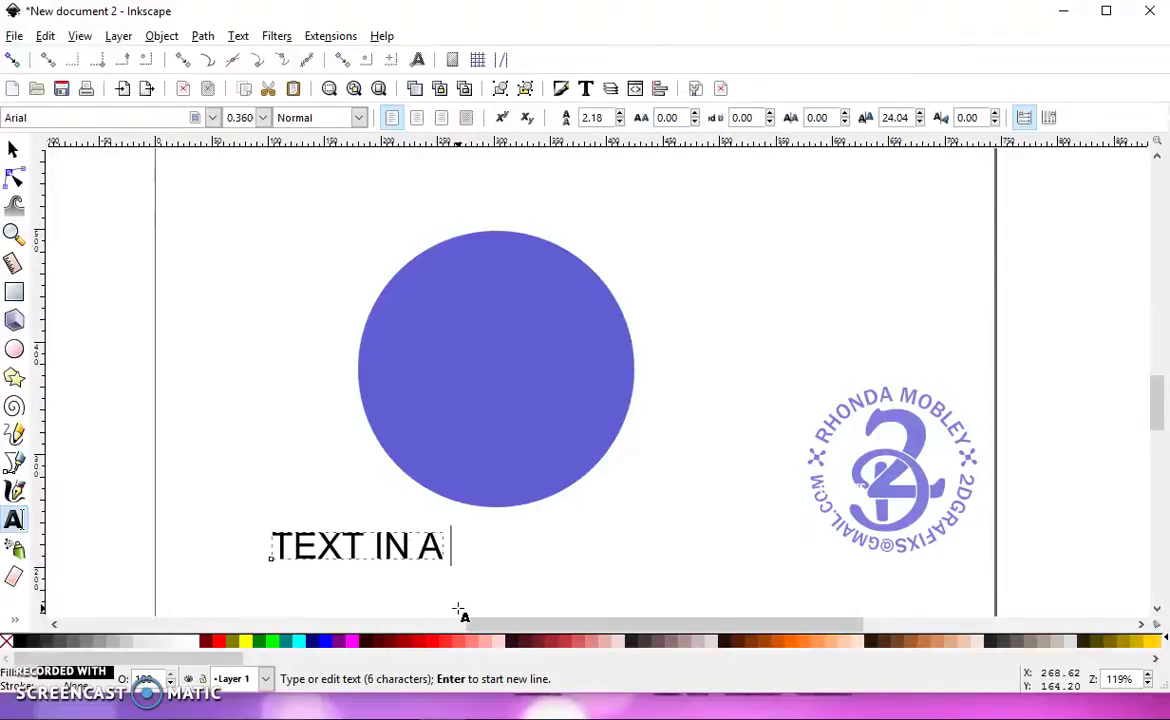
{"action": "type", "text": " CIRCLE"}
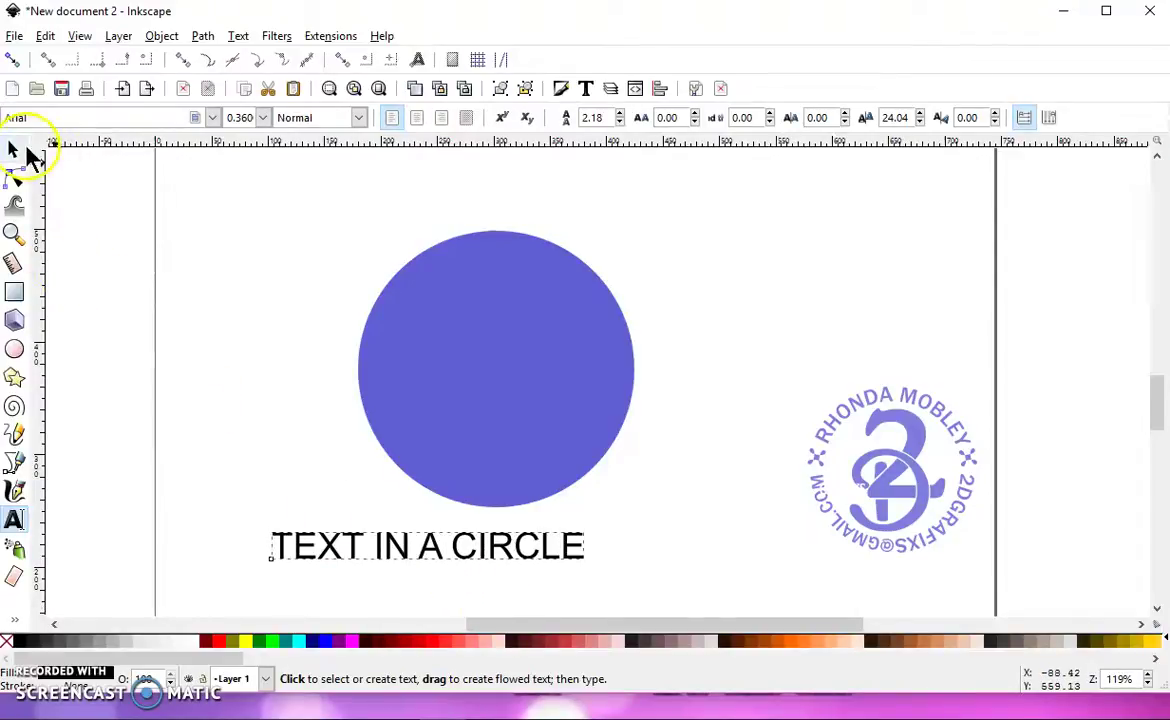
{"action": "left_click", "coordinate": [15, 150]}
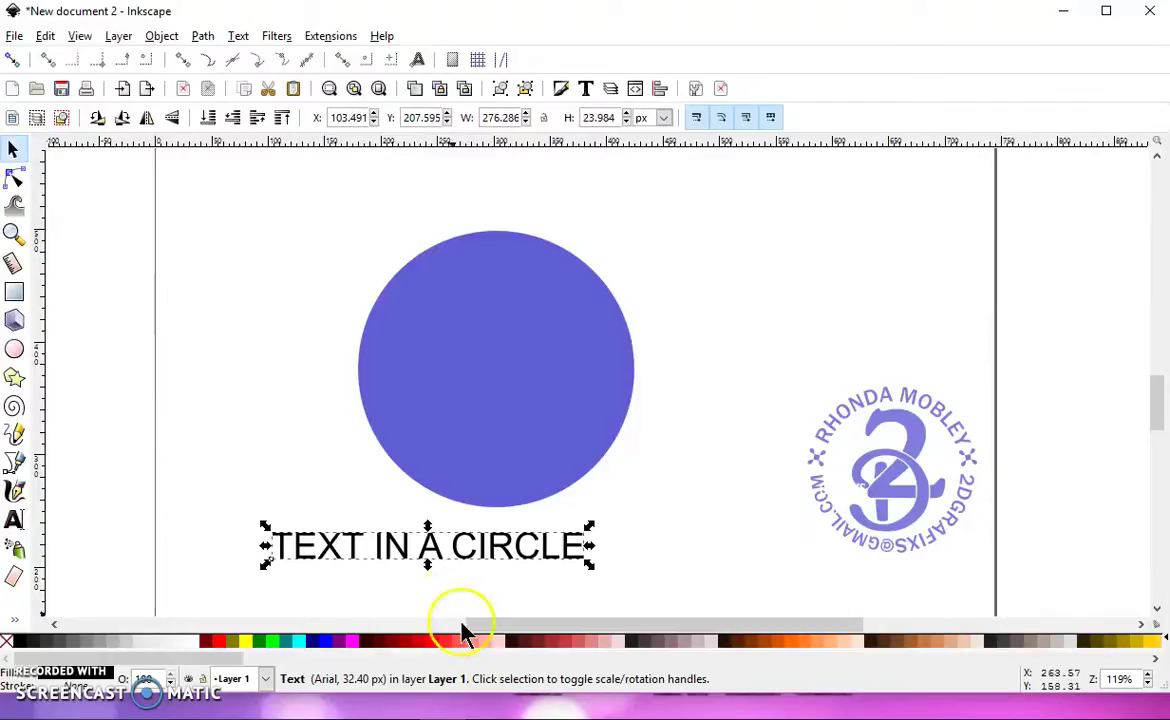
- Duplicate the text line and move the copy below the original
{"action": "right_click", "coordinate": [468, 548]}
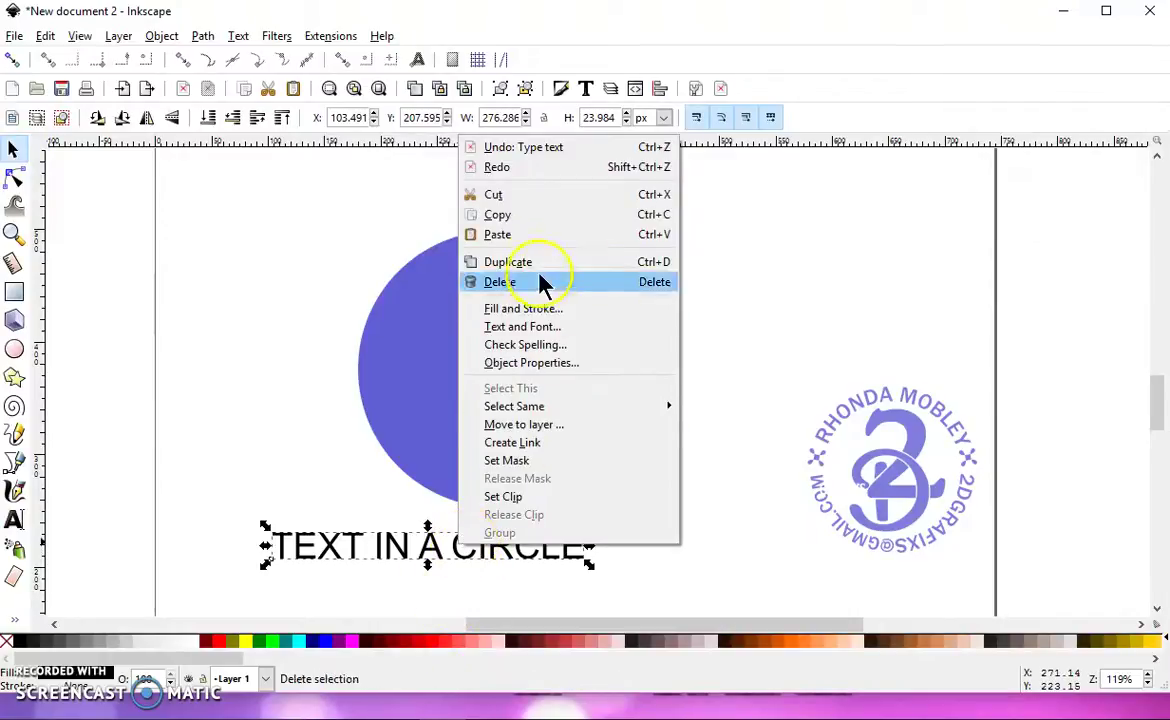
{"action": "left_click", "coordinate": [508, 262]}
{"action": "left_click_drag", "start_coordinate": [511, 562], "coordinate": [510, 614]}
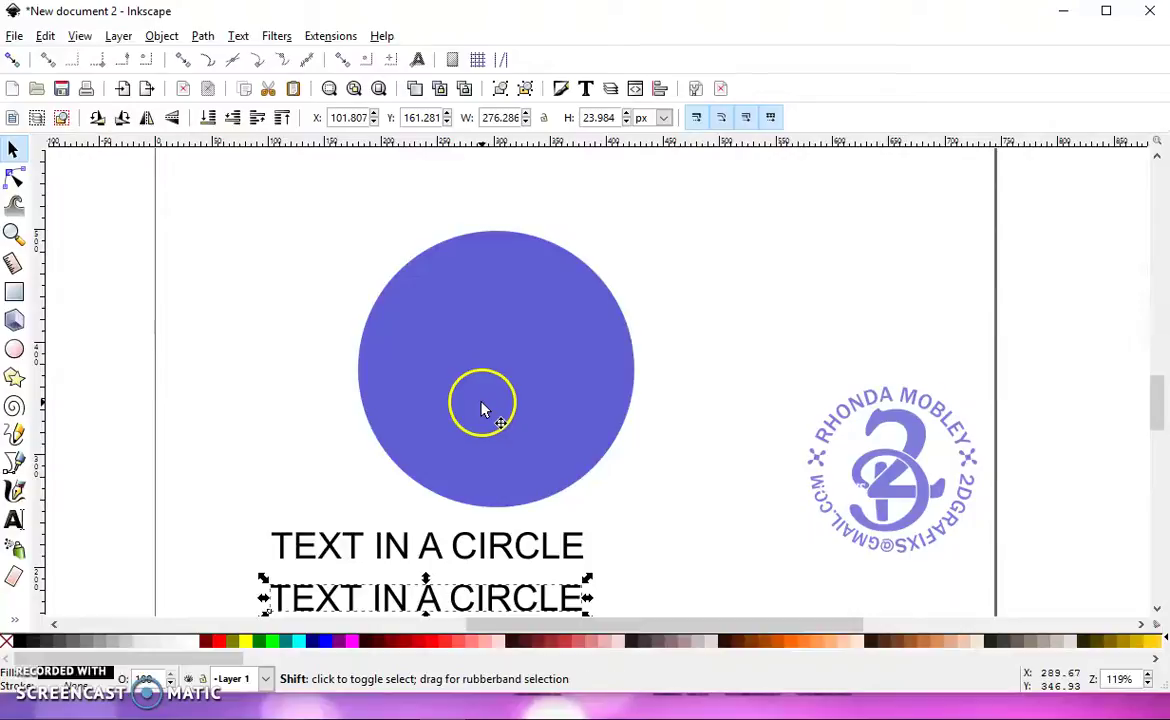
- Wrap the copied text onto the circle's outline with Put on Path
{"action": "left_click", "coordinate": [499, 381], "text": "shift"}
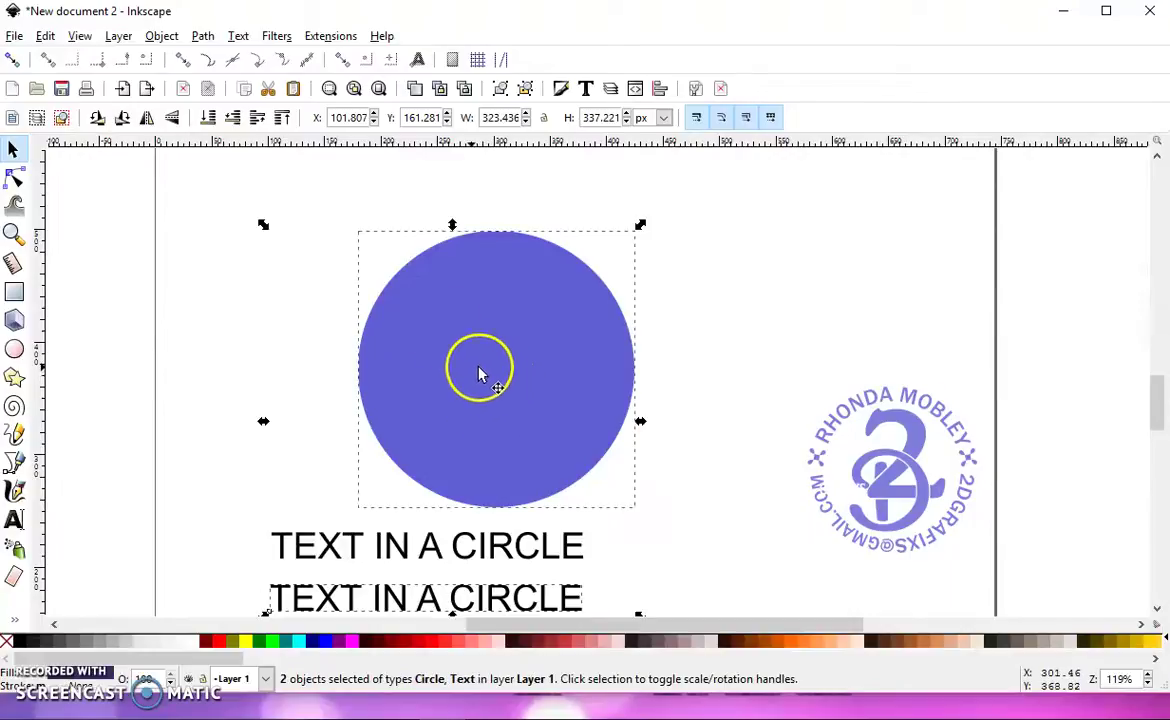
{"action": "left_click", "coordinate": [245, 42]}
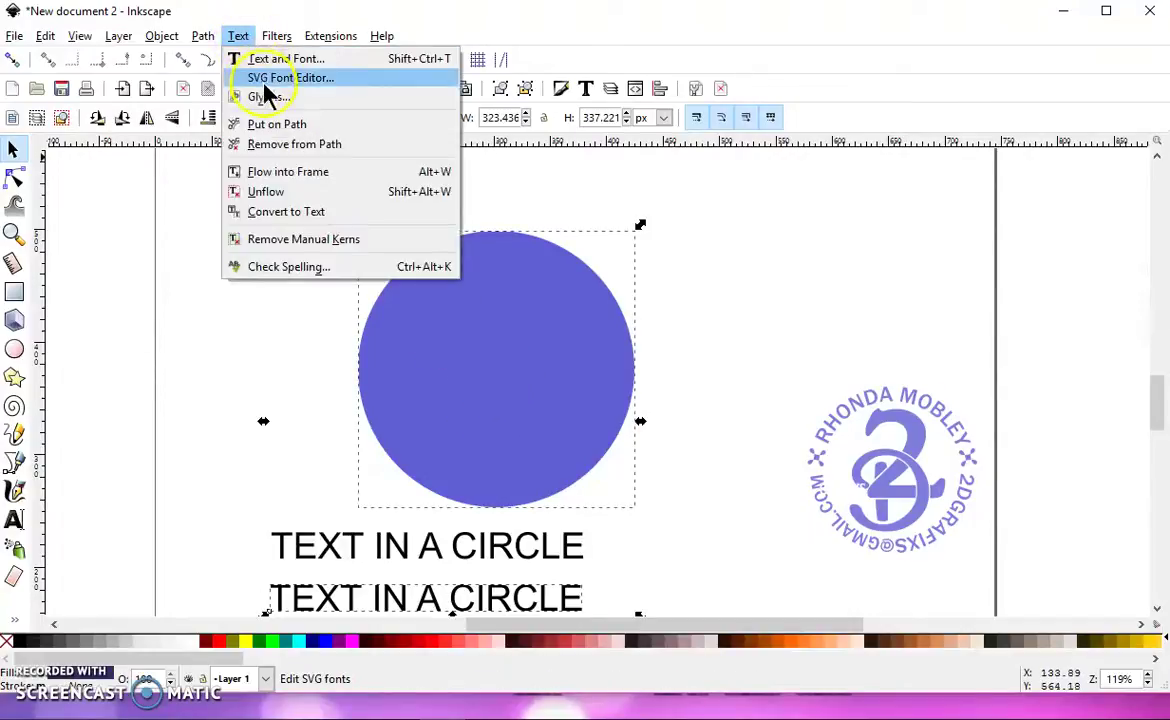
{"action": "left_click", "coordinate": [277, 124]}
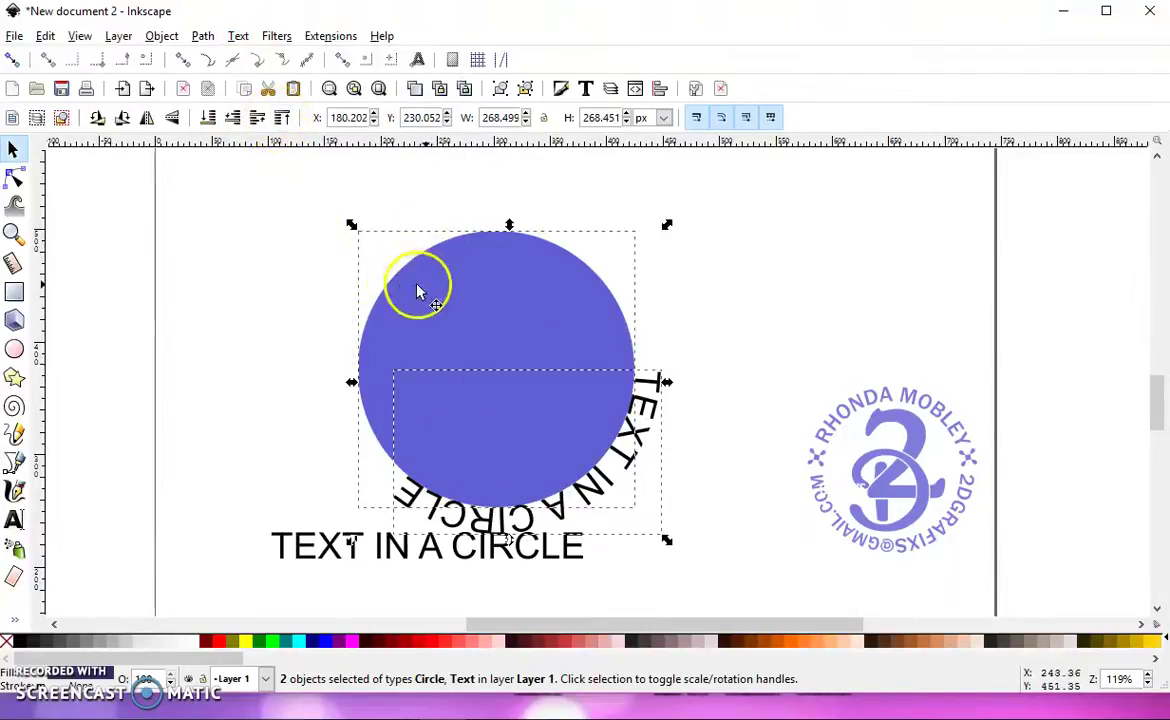
- Rotate the circle until the wrapped text arcs across its top edge
{"action": "left_click", "coordinate": [61, 117]}
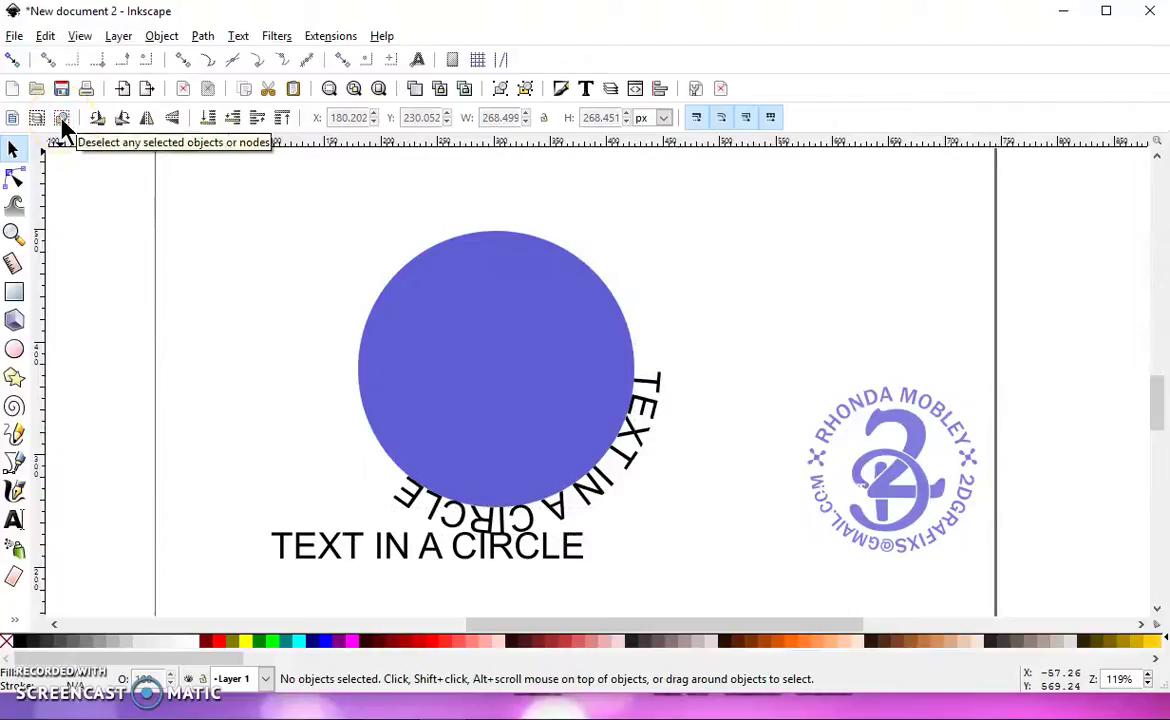
{"action": "left_click", "coordinate": [476, 398]}
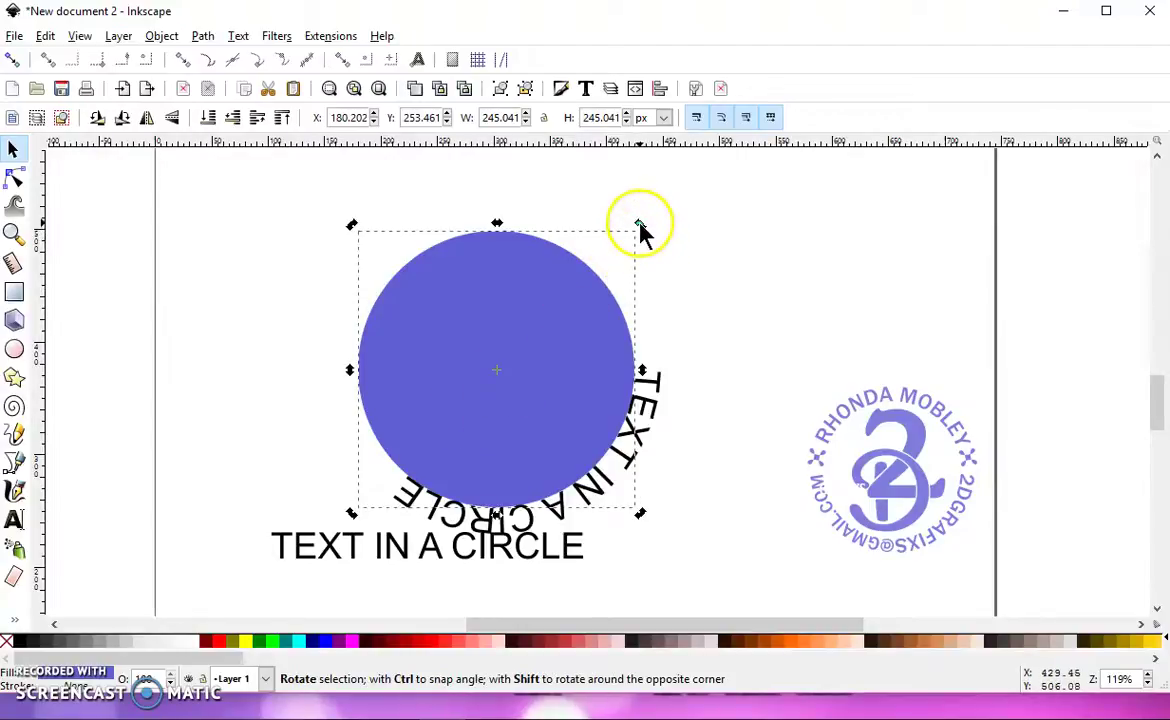
{"action": "mouse_move", "coordinate": [640, 228]}
{"action": "left_mouse_down"}
{"action": "mouse_move", "coordinate": [630, 492]}
{"action": "mouse_move", "coordinate": [311, 425]}
{"action": "left_mouse_up"}
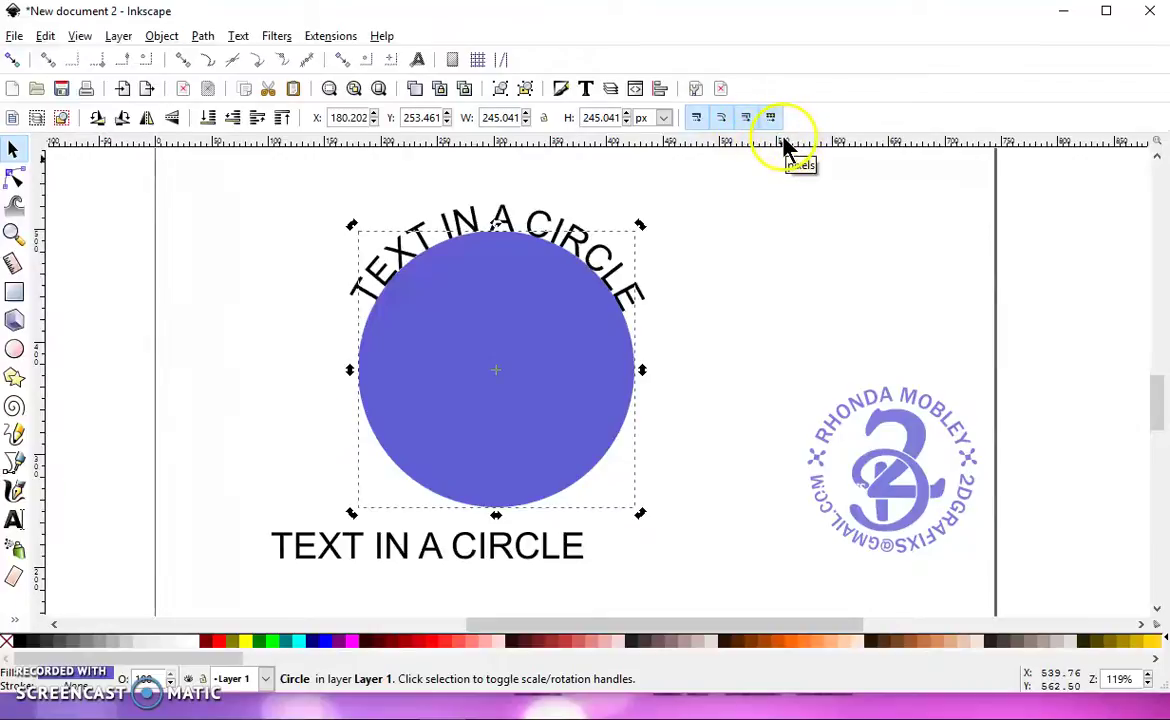
- Place a horizontal guide and nudge the circle's rotation to center the arched text
{"action": "left_click_drag", "start_coordinate": [782, 183], "coordinate": [781, 318]}
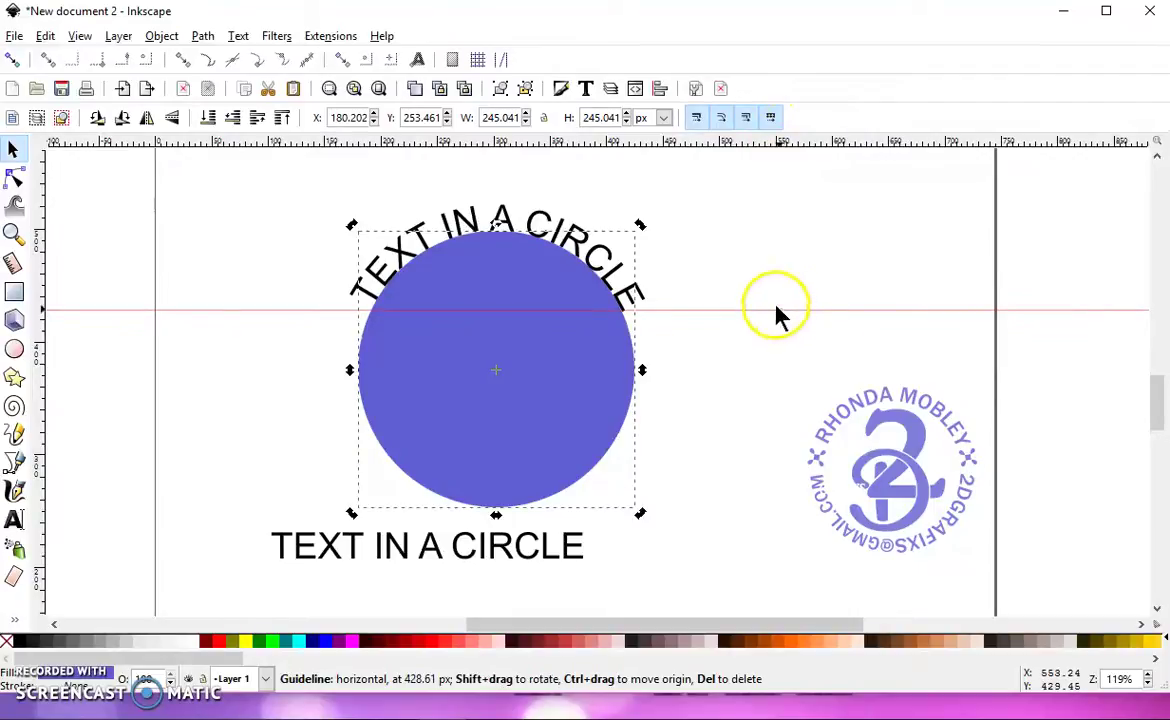
{"action": "left_click_drag", "start_coordinate": [650, 233], "coordinate": [640, 225]}
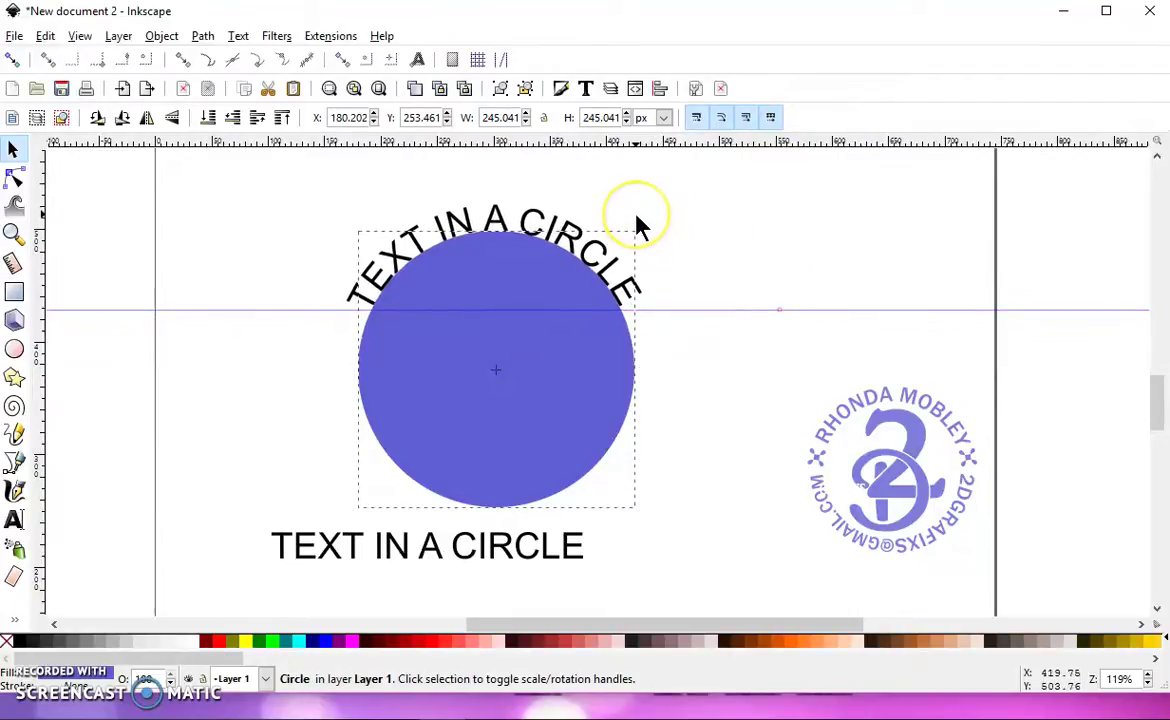
{"action": "left_click", "coordinate": [640, 226]}
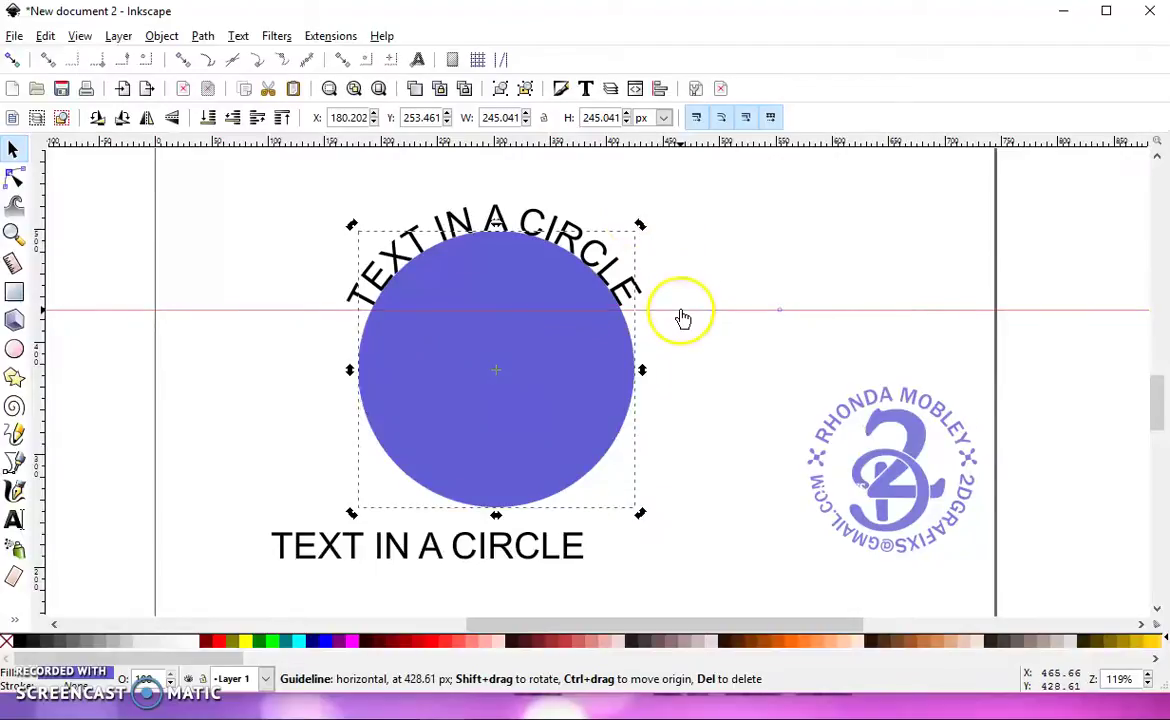
- Delete the horizontal guides running across the circle
{"action": "left_click_drag", "start_coordinate": [683, 317], "coordinate": [683, 313]}
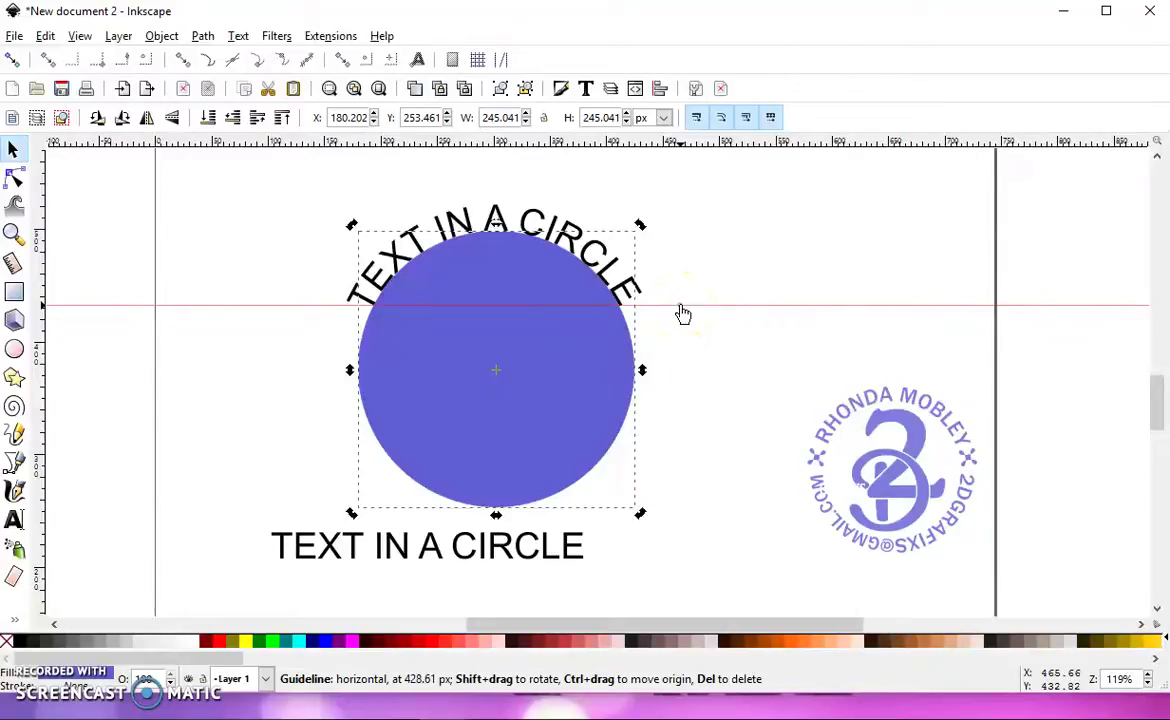
{"action": "left_click_drag", "start_coordinate": [683, 313], "coordinate": [661, 151]}
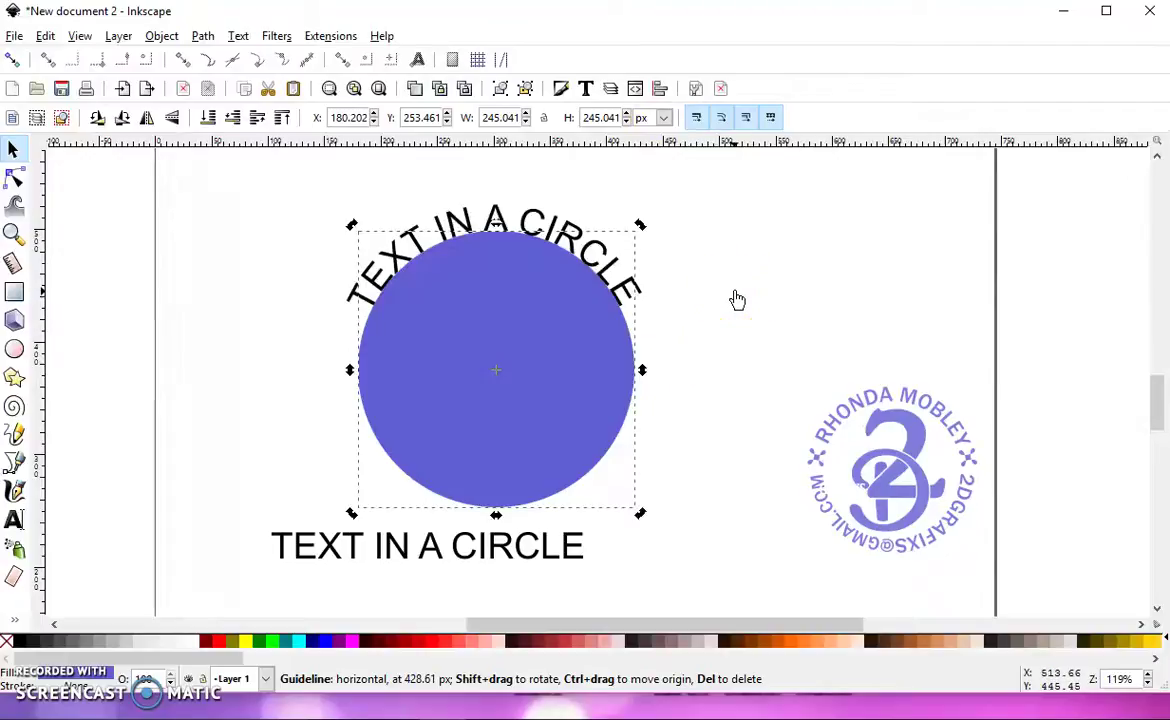
{"action": "left_click_drag", "start_coordinate": [752, 147], "coordinate": [765, 300]}
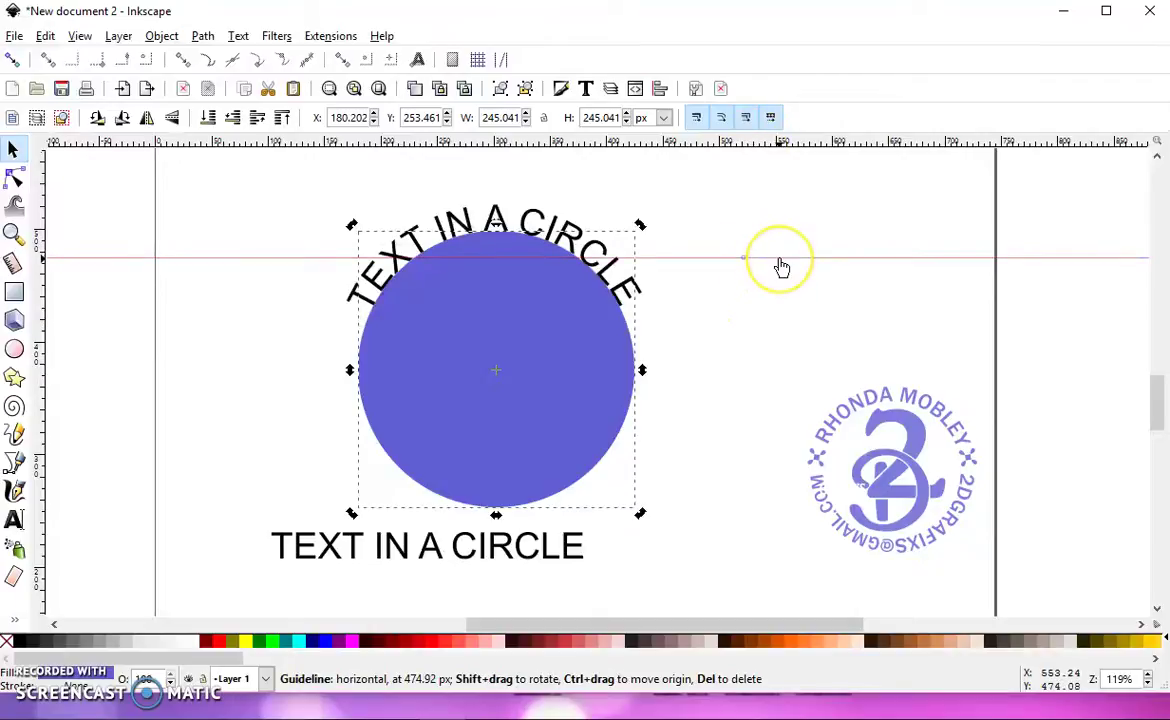
{"action": "key", "text": "Delete"}
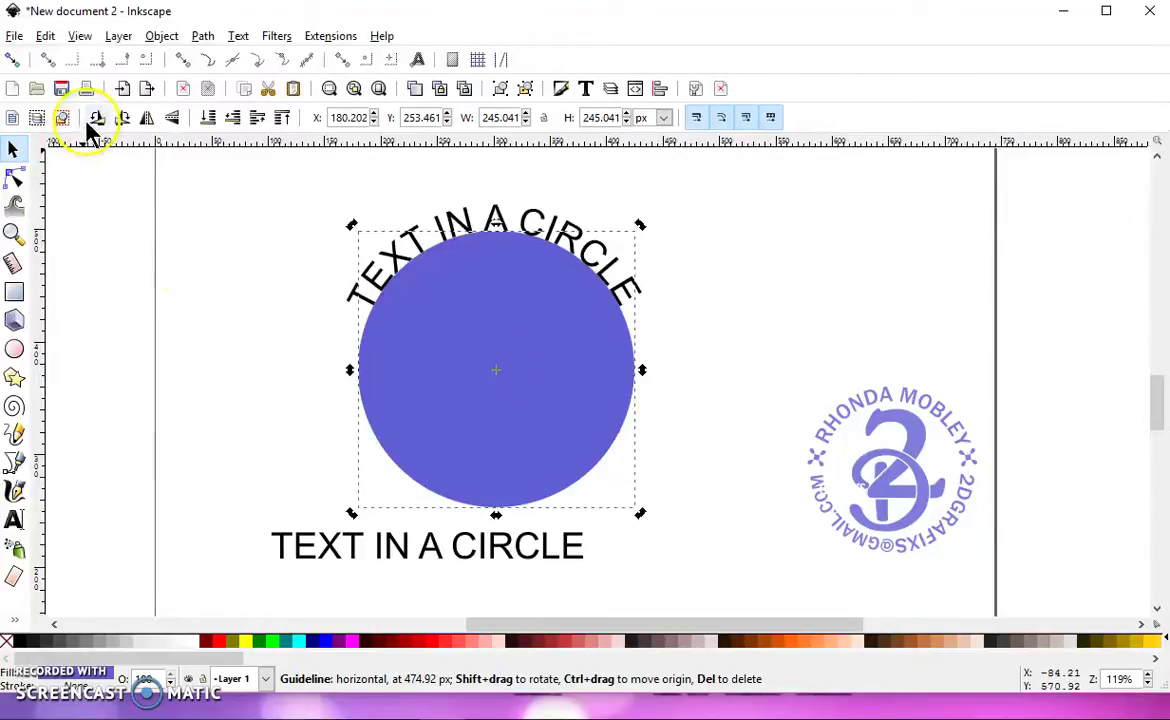
- Convert the top curved text to outline paths and ungroup the letters
{"action": "left_click", "coordinate": [70, 150]}
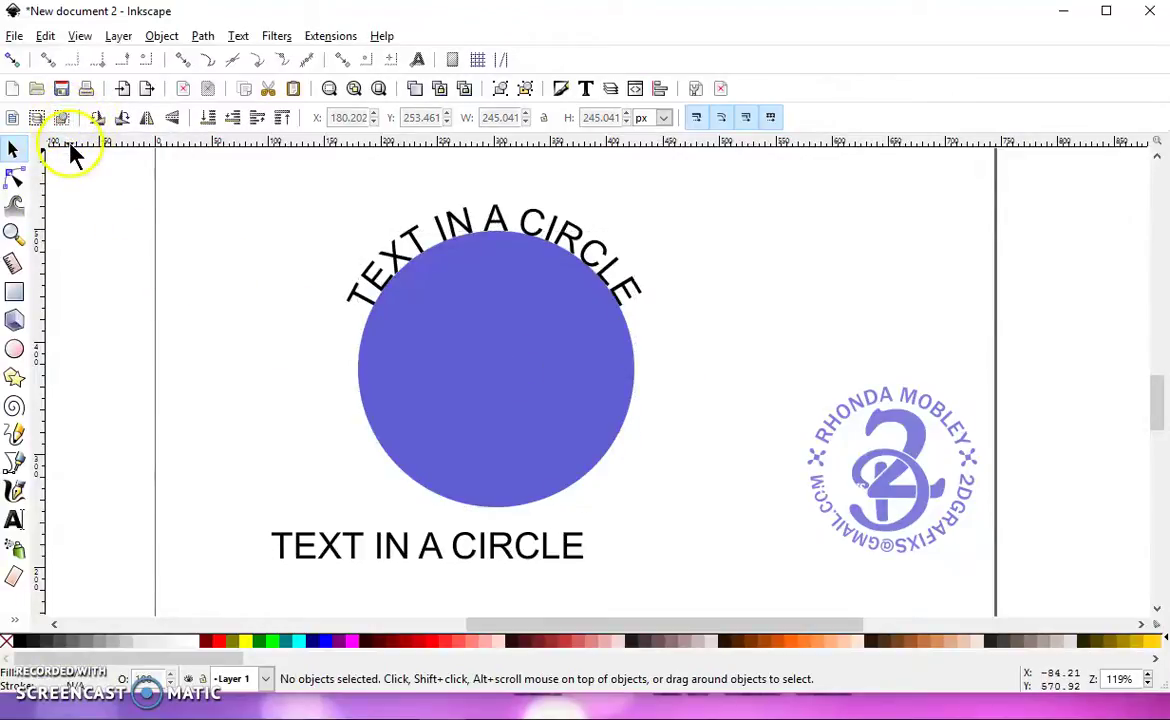
{"action": "left_click", "coordinate": [472, 228]}
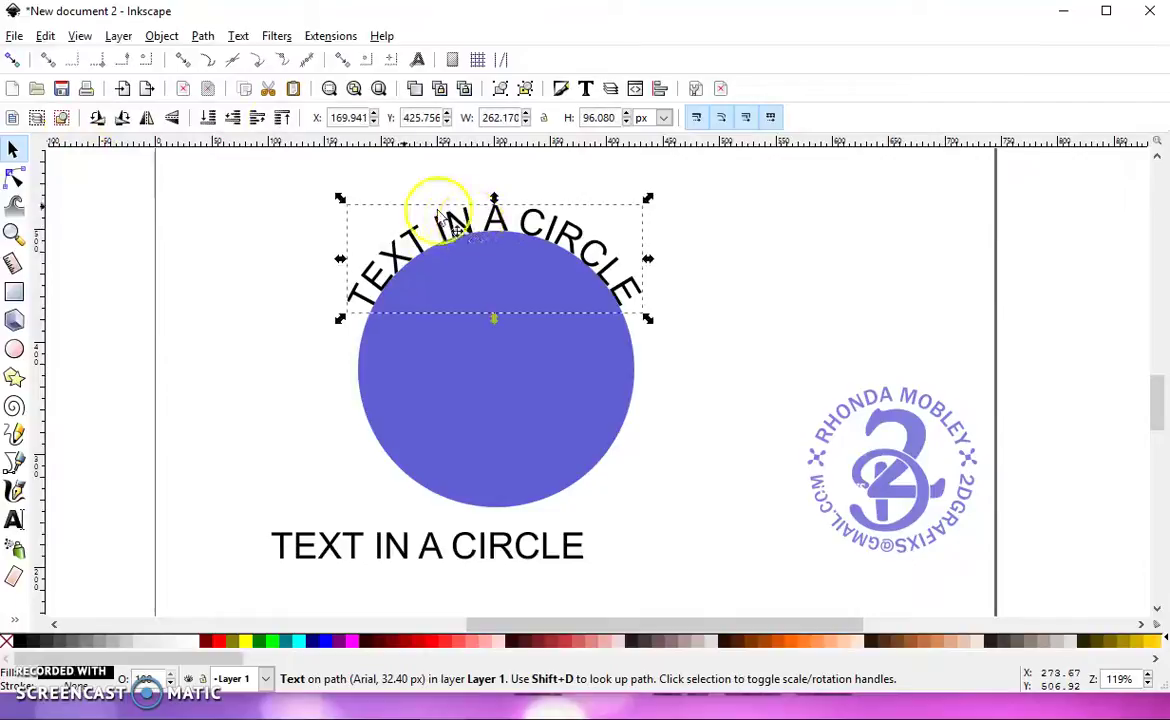
{"action": "left_click", "coordinate": [203, 37]}
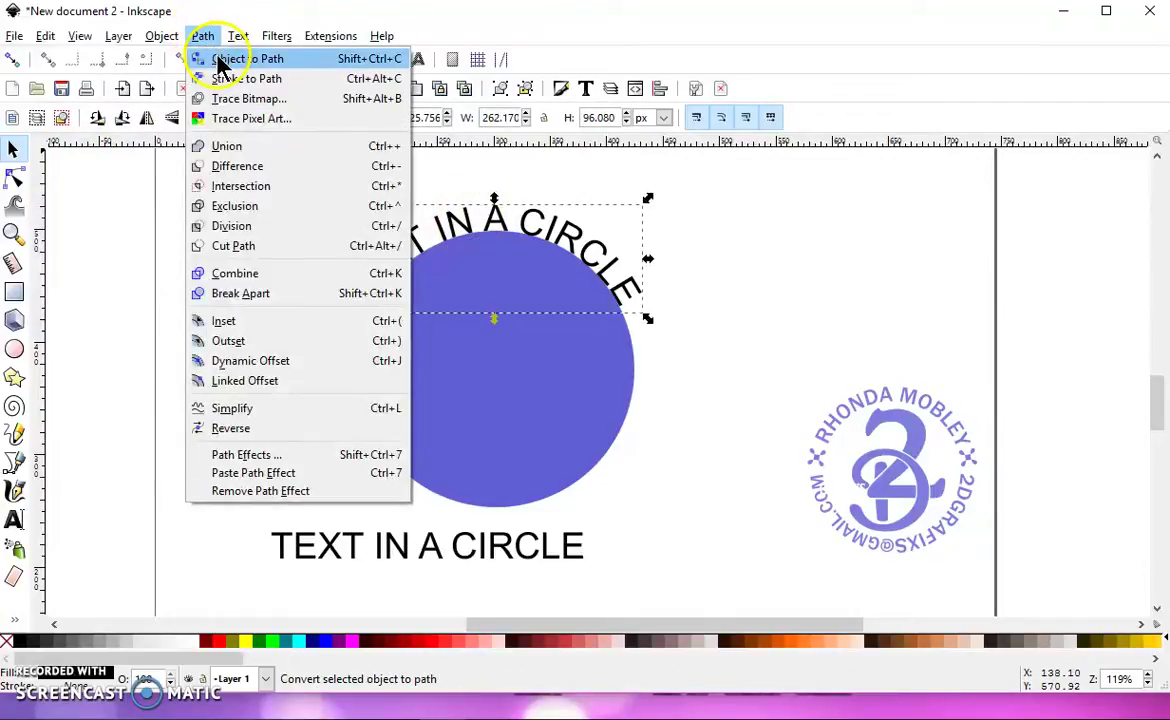
{"action": "left_click", "coordinate": [235, 58]}
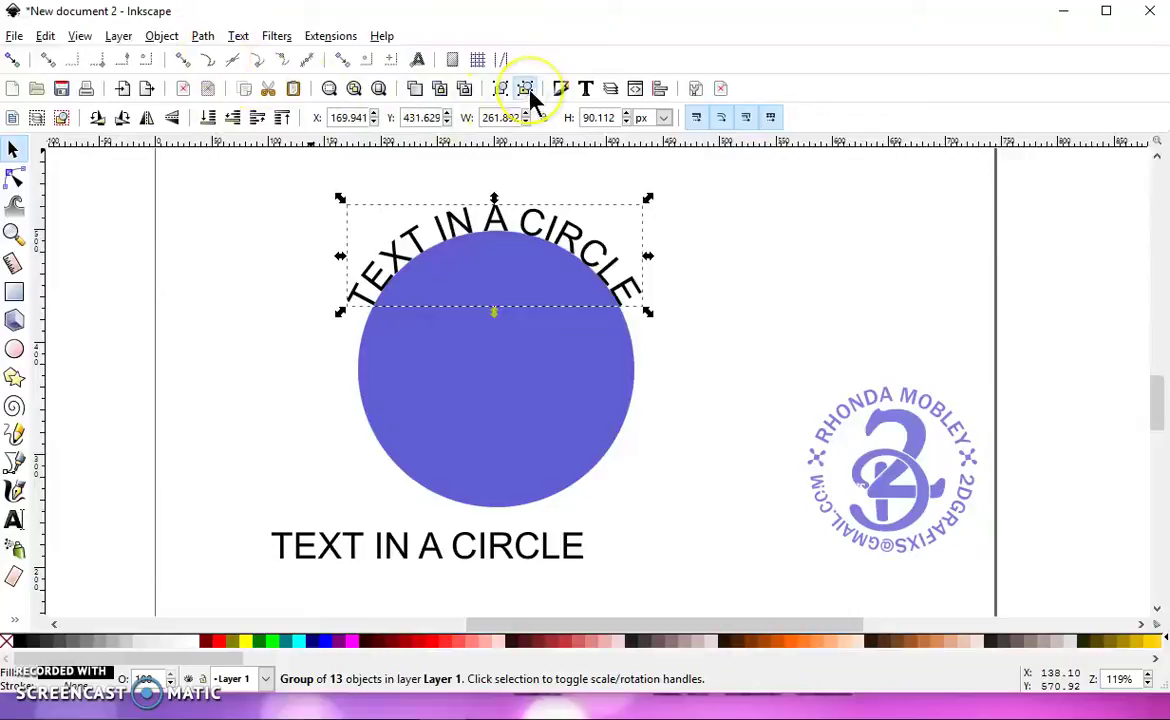
{"action": "left_click", "coordinate": [532, 88]}
- Union the letter paths into one path and move it to the page's upper right
{"action": "left_click", "coordinate": [203, 37]}
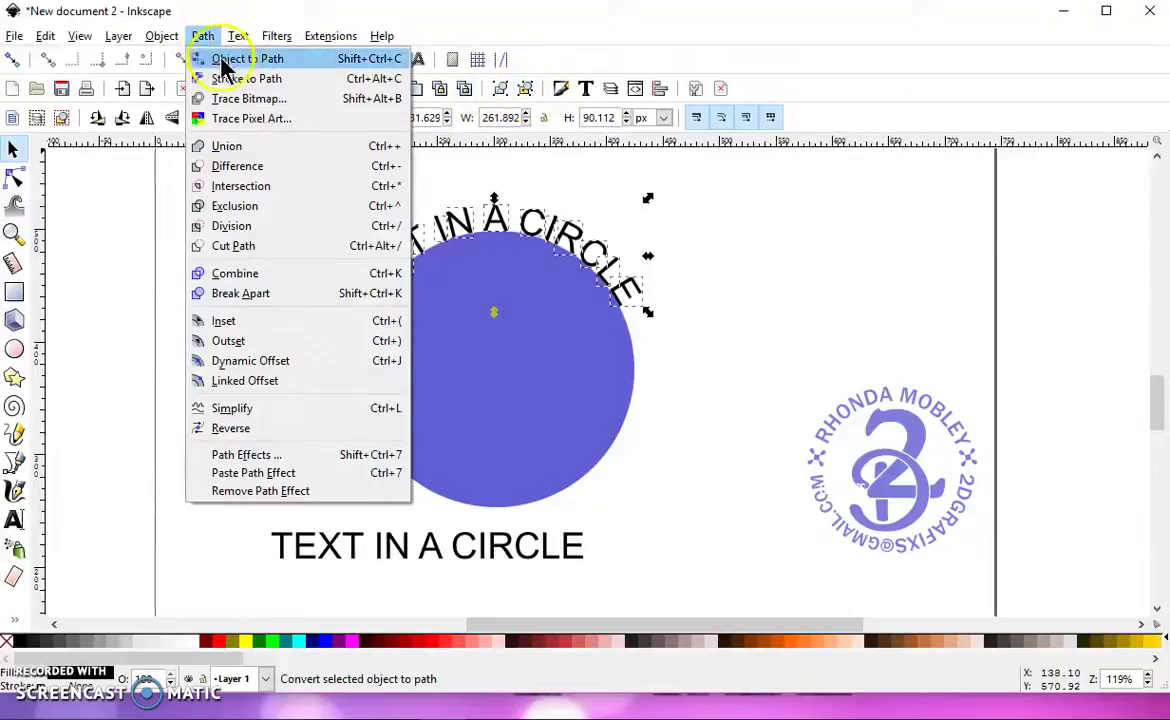
{"action": "left_click", "coordinate": [252, 150]}
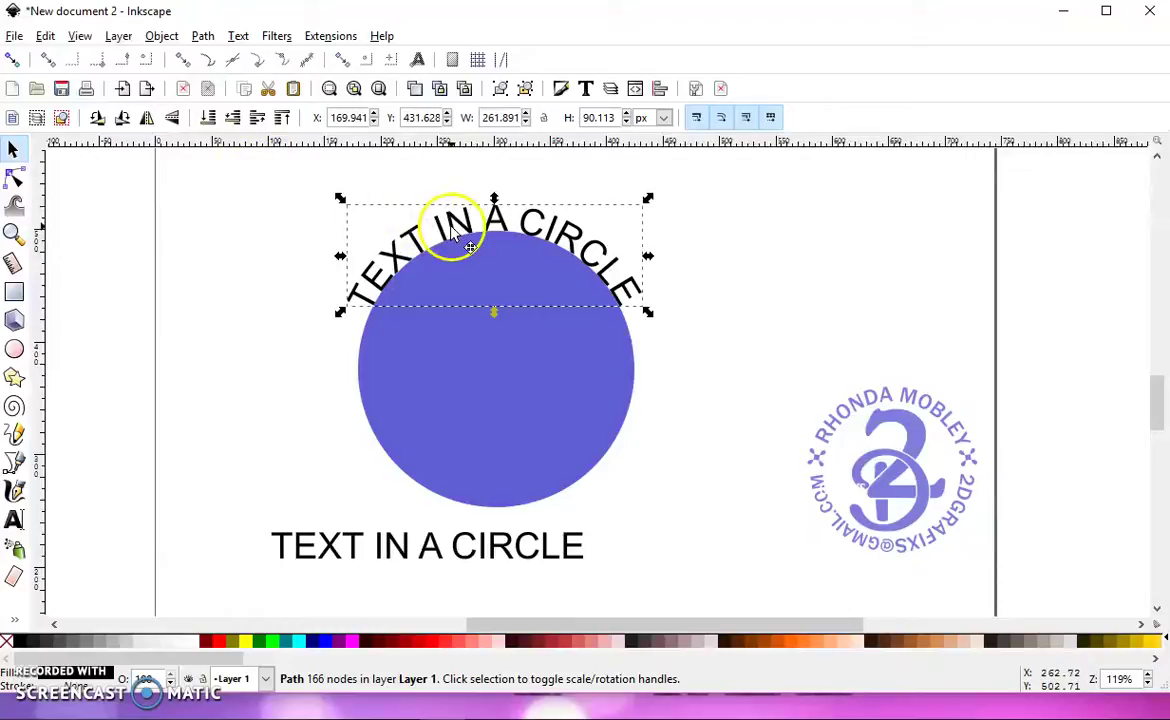
{"action": "left_click_drag", "start_coordinate": [452, 232], "coordinate": [788, 212]}
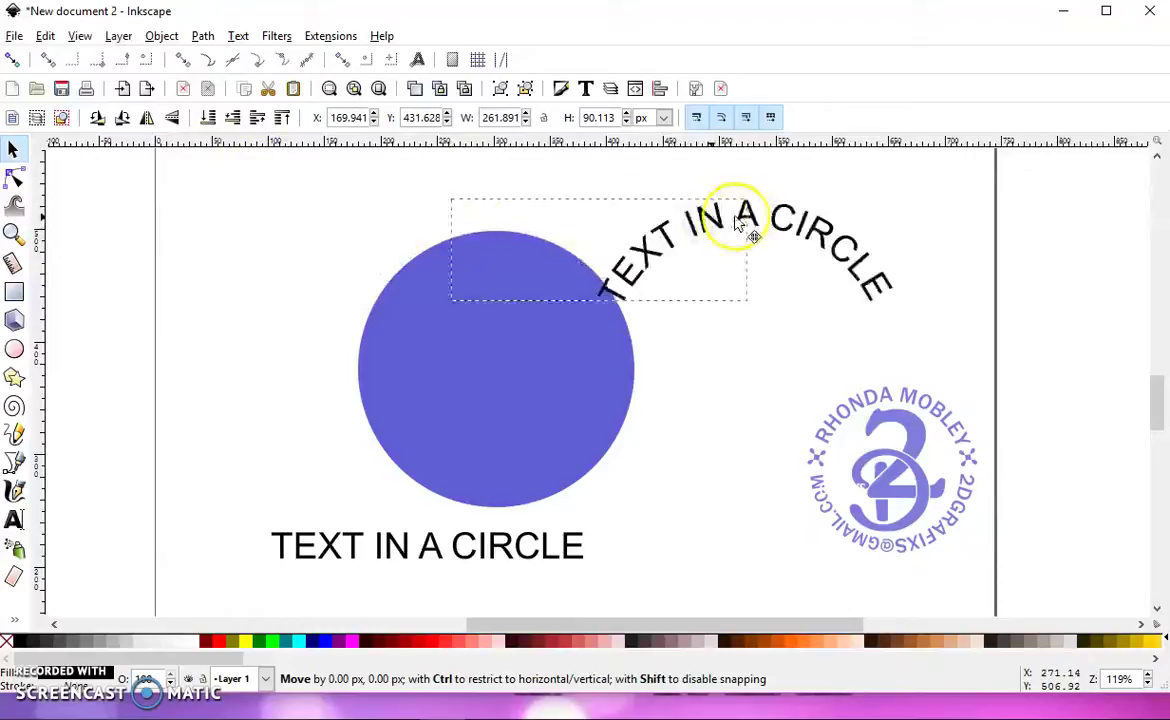
- Put the straight 'TEXT IN A CIRCLE' line onto the circle's path
{"action": "left_click", "coordinate": [507, 558]}
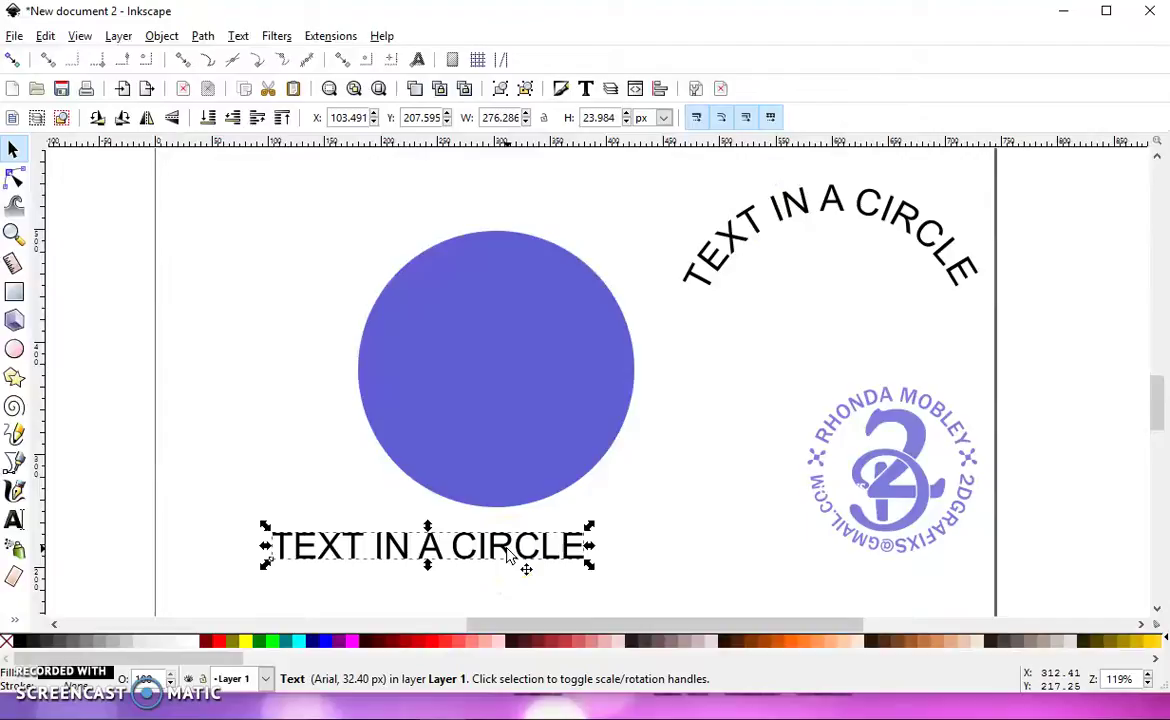
{"action": "left_click", "coordinate": [474, 316], "text": "shift"}
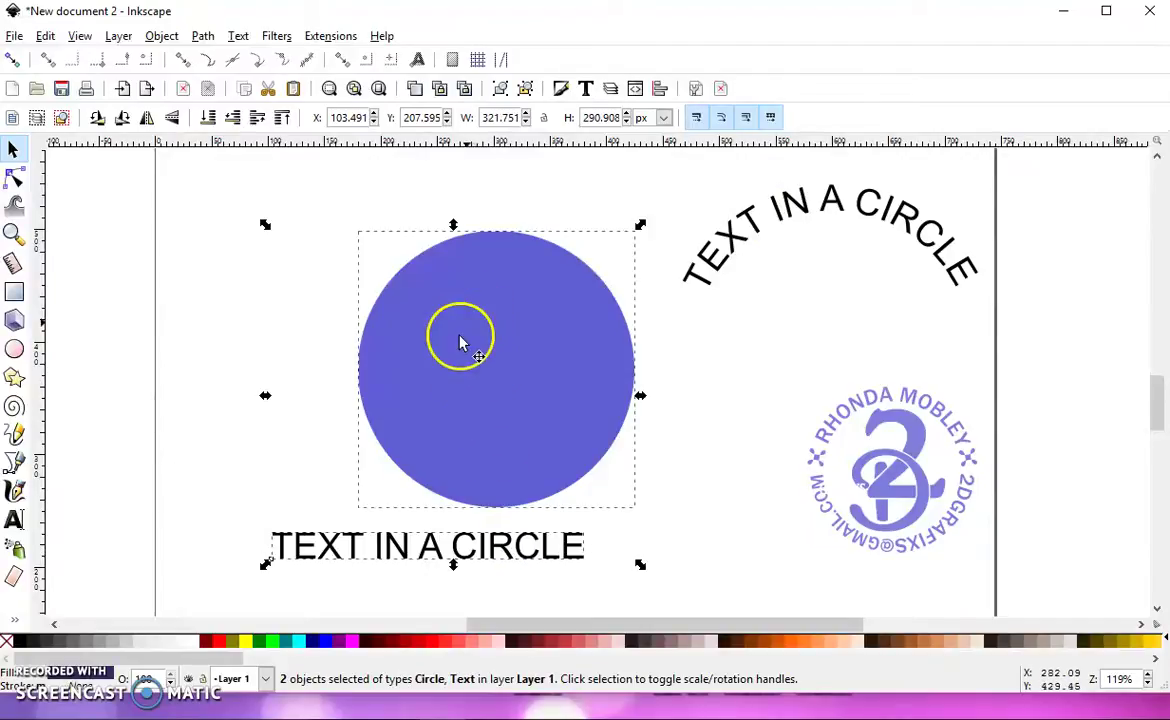
{"action": "left_click", "coordinate": [238, 38]}
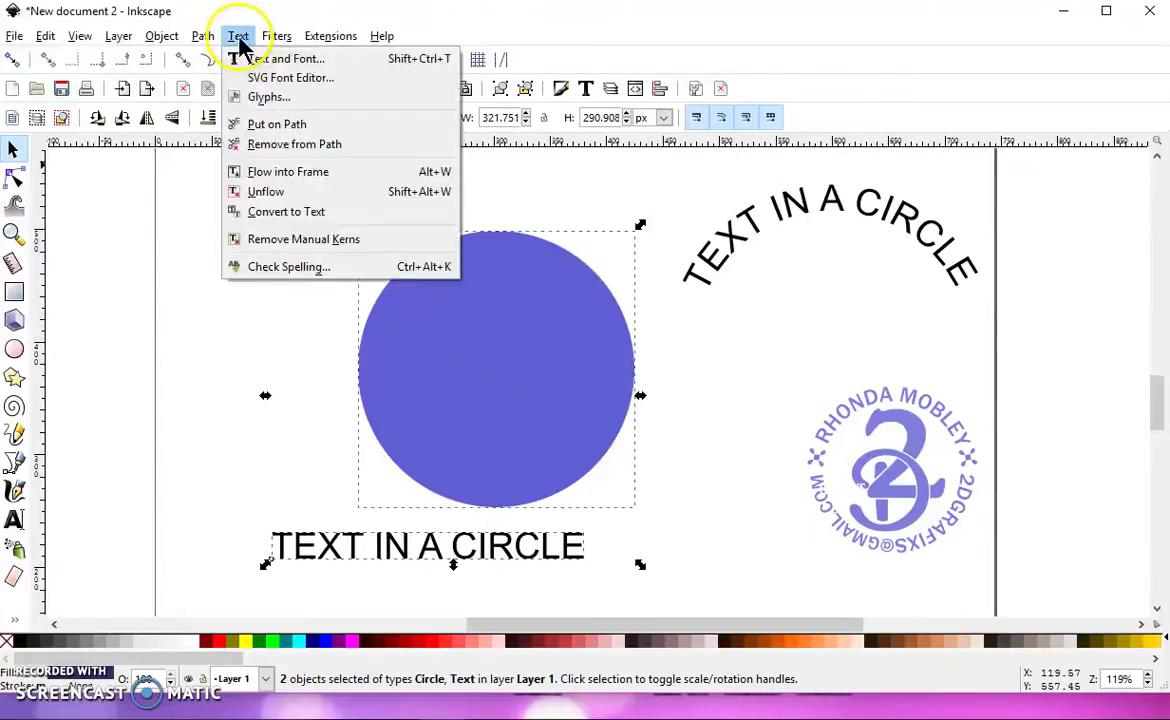
{"action": "left_click", "coordinate": [277, 126]}
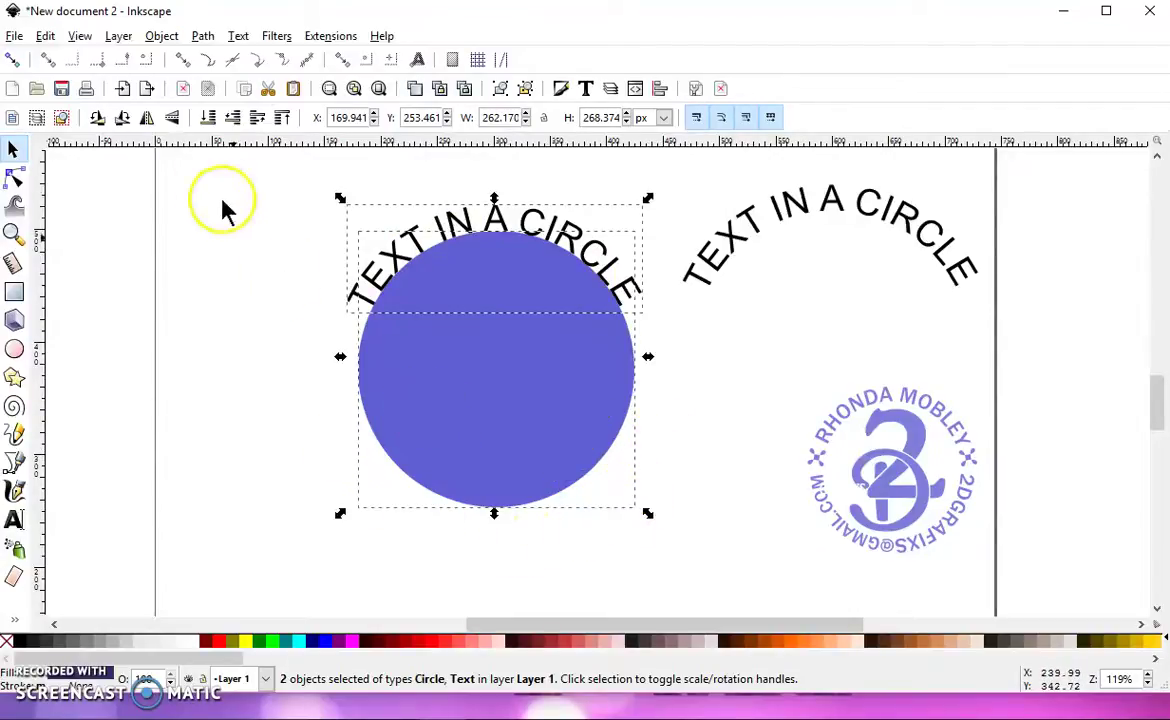
- Flip the circle and its wrapped text vertically so the text runs along the bottom
{"action": "left_click", "coordinate": [173, 119]}
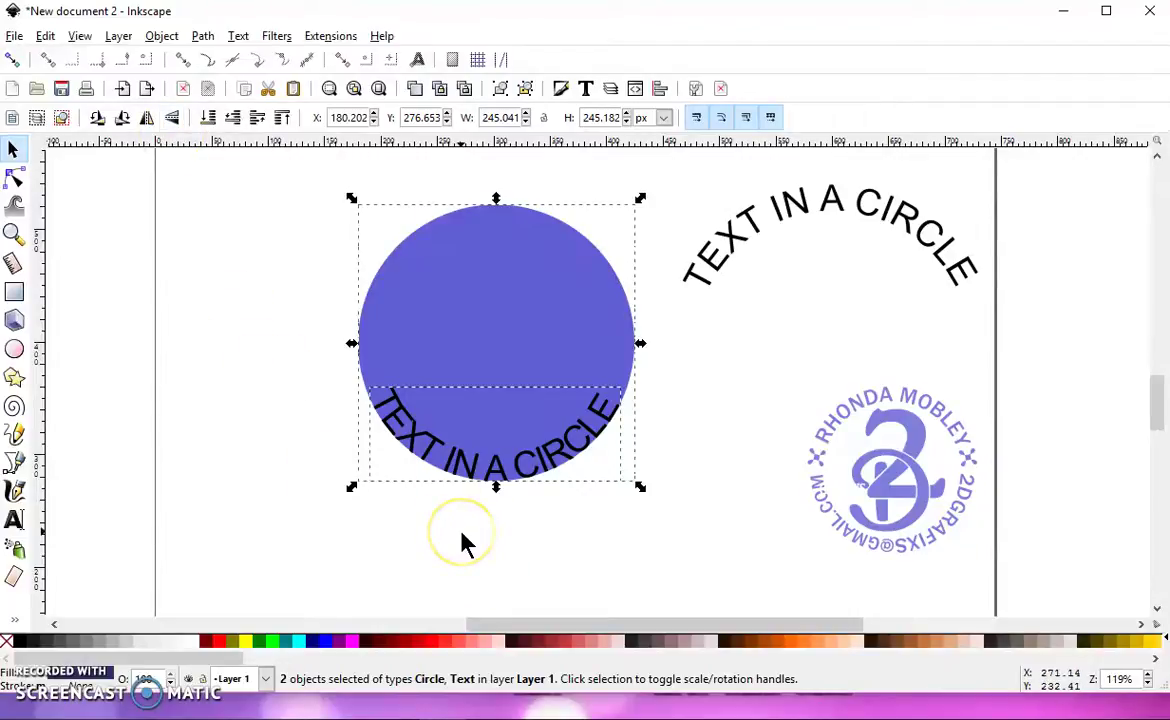
{"action": "left_click", "coordinate": [14, 519]}
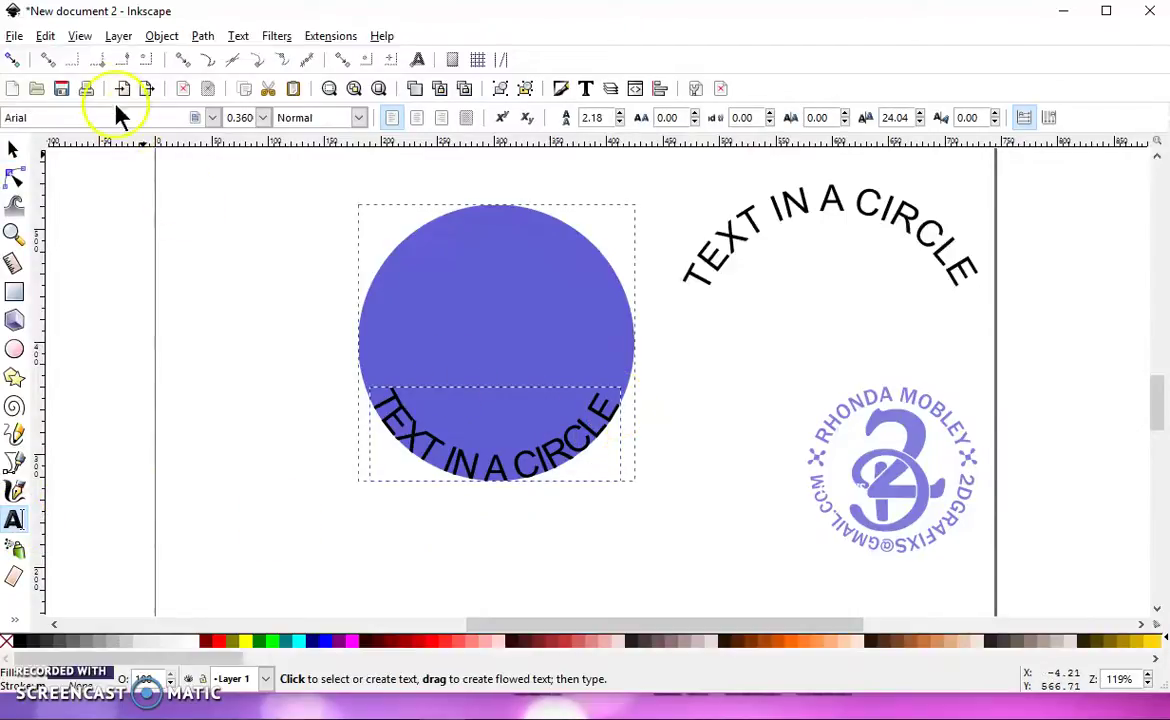
- Select the bottom curved text and highlight all of its letters
{"action": "left_click", "coordinate": [14, 150]}
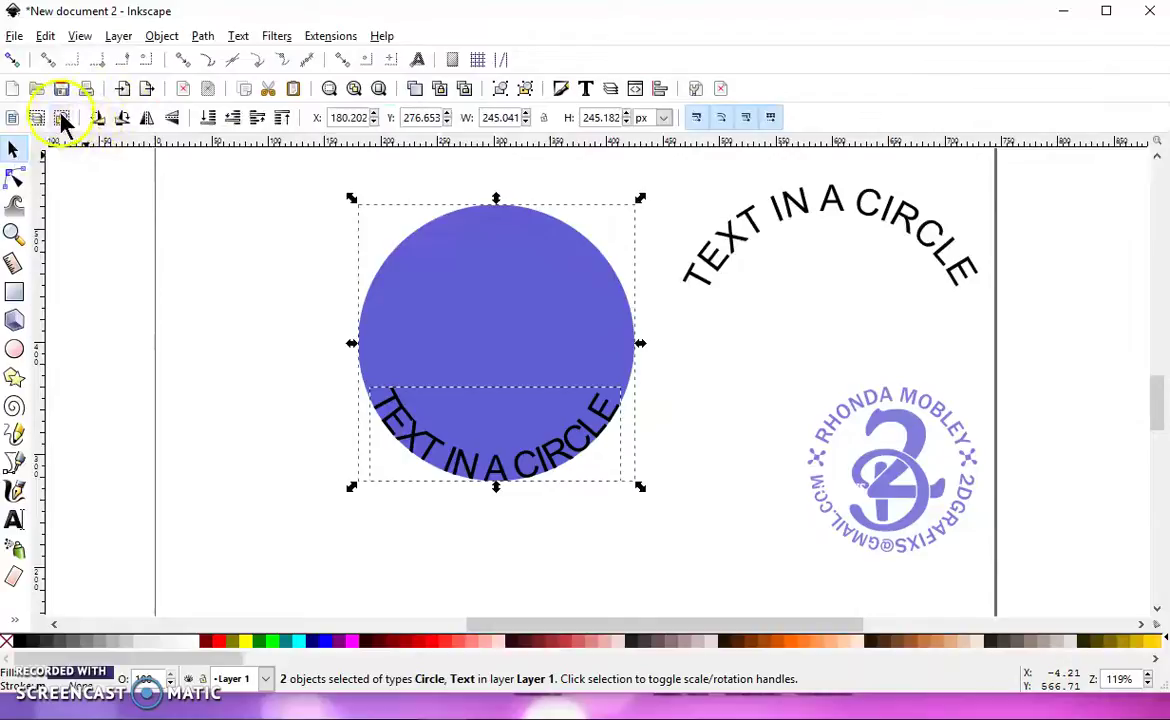
{"action": "left_click", "coordinate": [160, 322]}
{"action": "left_click", "coordinate": [460, 474]}
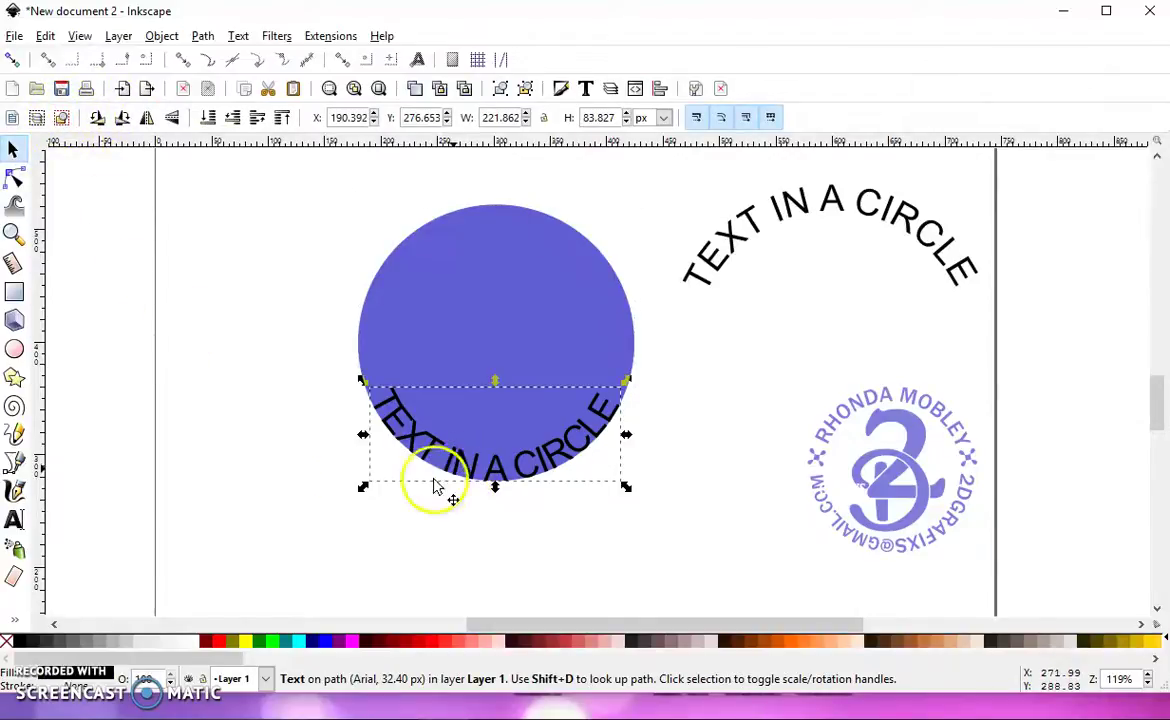
{"action": "left_click", "coordinate": [16, 521]}
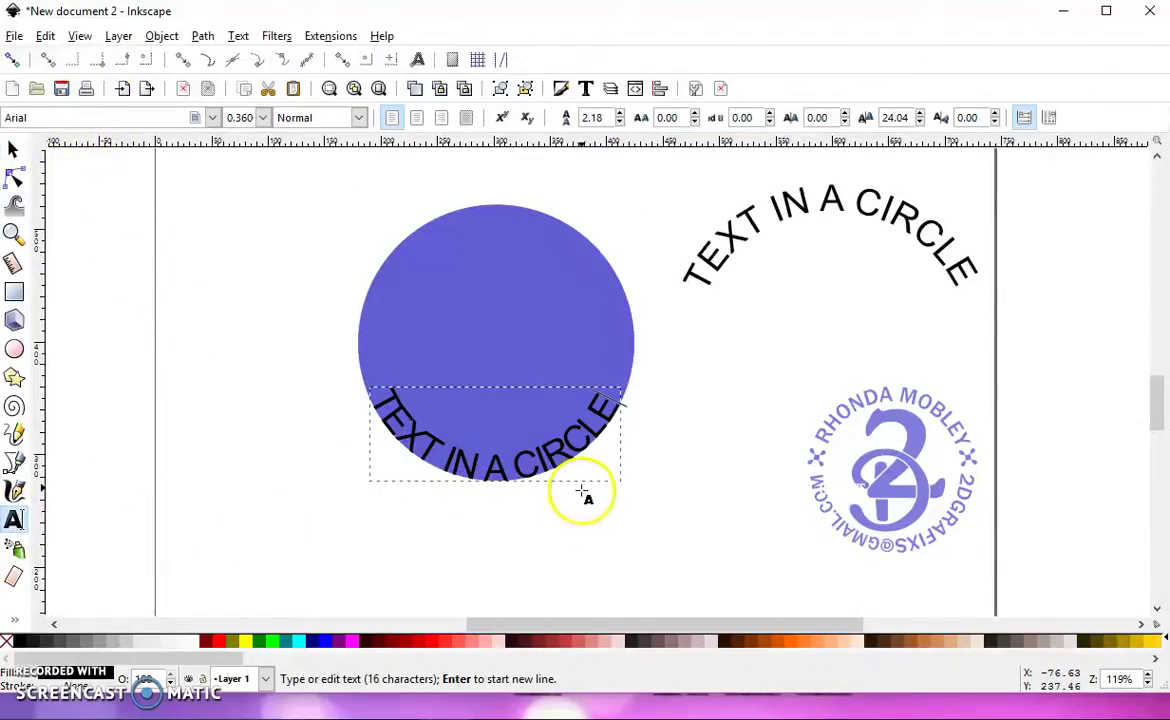
{"action": "left_click_drag", "start_coordinate": [600, 418], "coordinate": [399, 421]}
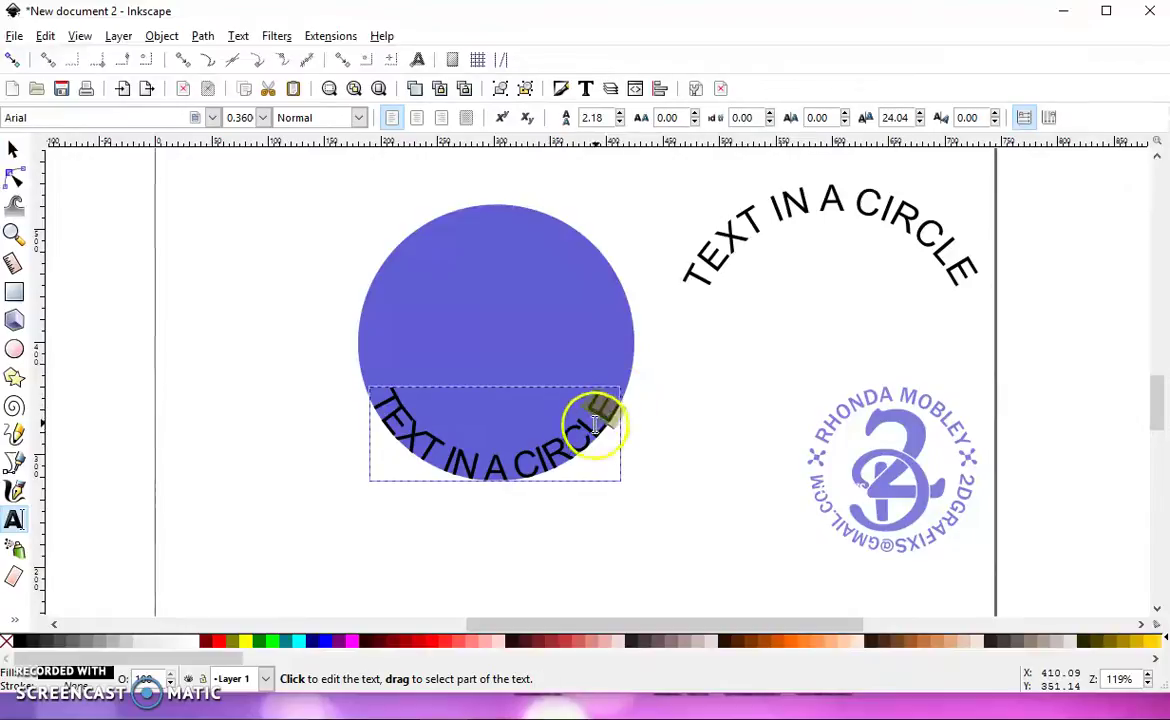
{"action": "left_click", "coordinate": [379, 391]}
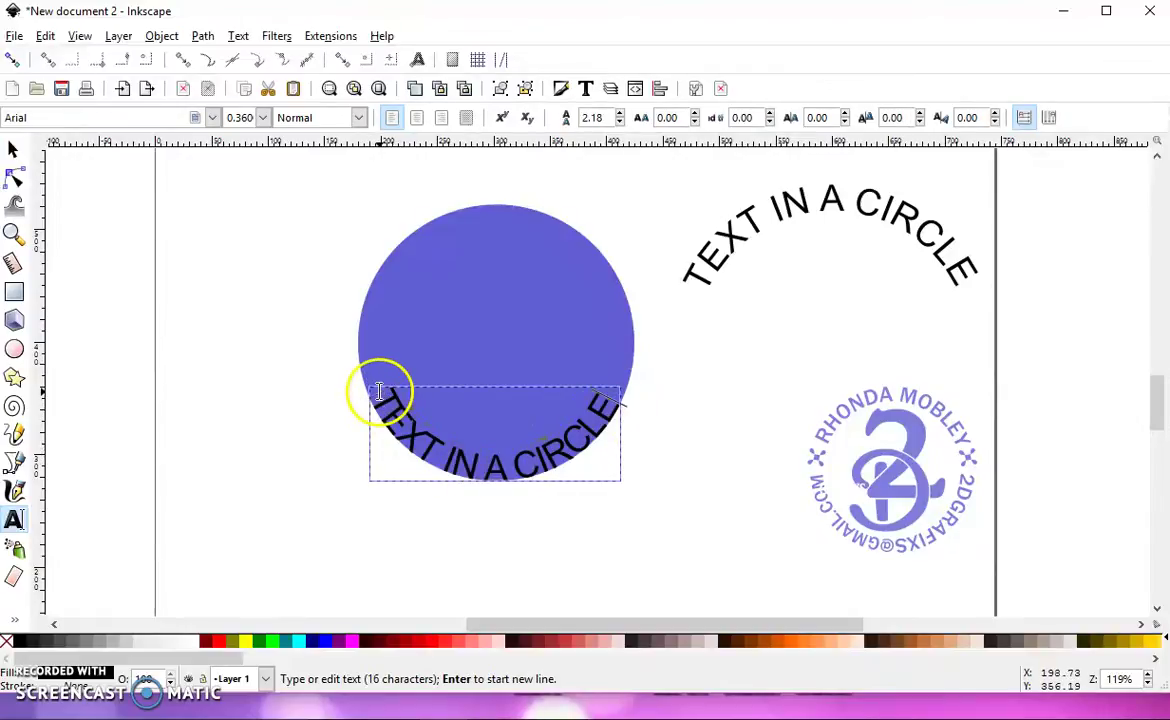
{"action": "mouse_move", "coordinate": [615, 400]}
{"action": "left_mouse_down"}
{"action": "mouse_move", "coordinate": [506, 472]}
{"action": "mouse_move", "coordinate": [381, 403]}
{"action": "left_mouse_up"}
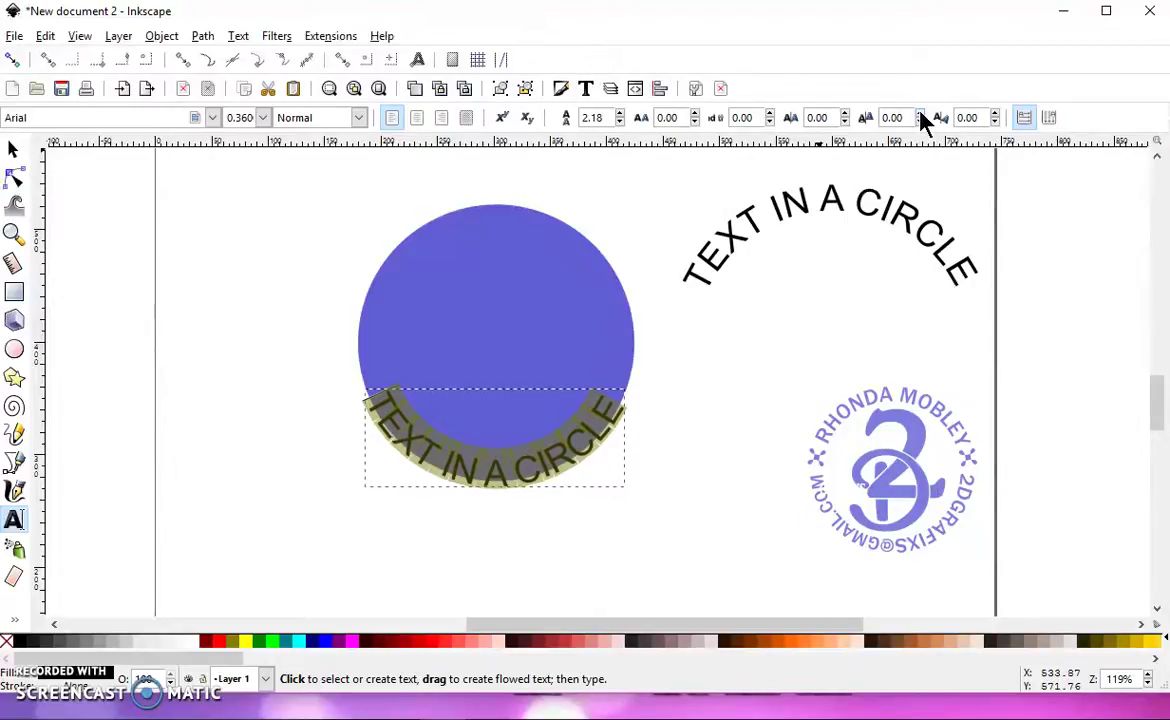
- Set the letters' vertical shift to about 20–23 px
{"action": "left_click", "coordinate": [921, 114]}
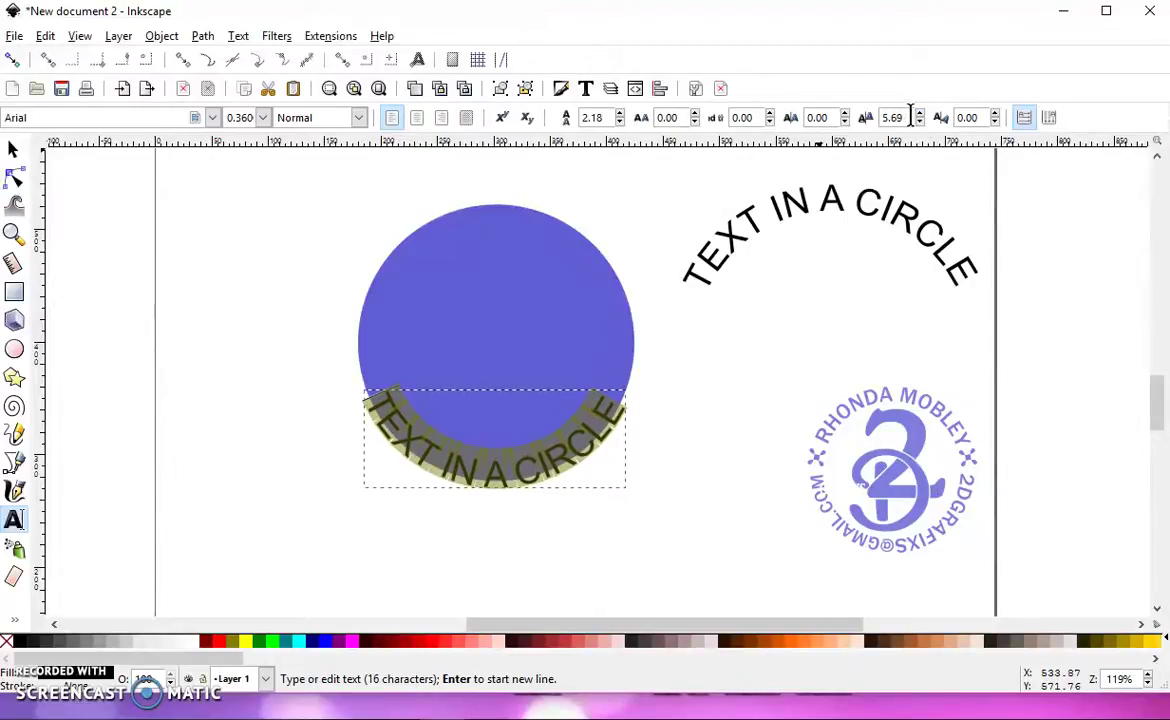
{"action": "left_click", "coordinate": [903, 112]}
{"action": "double_click", "coordinate": [903, 112]}
{"action": "type", "text": "2"}
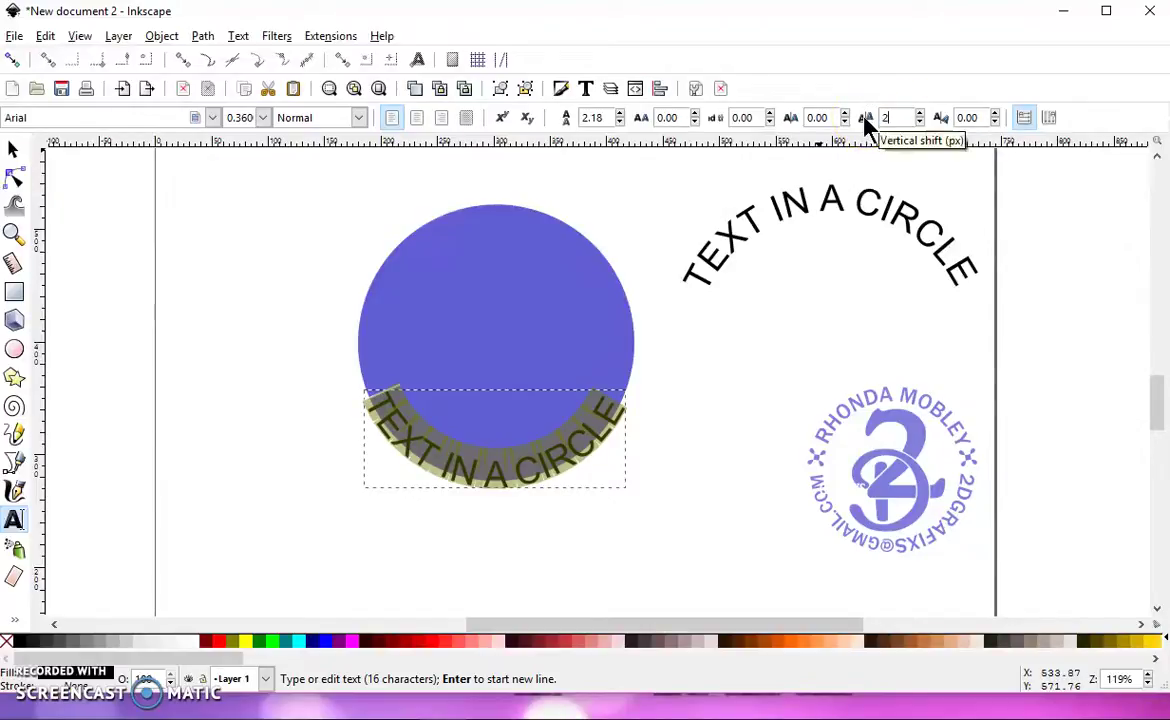
{"action": "type", "text": "0.00"}
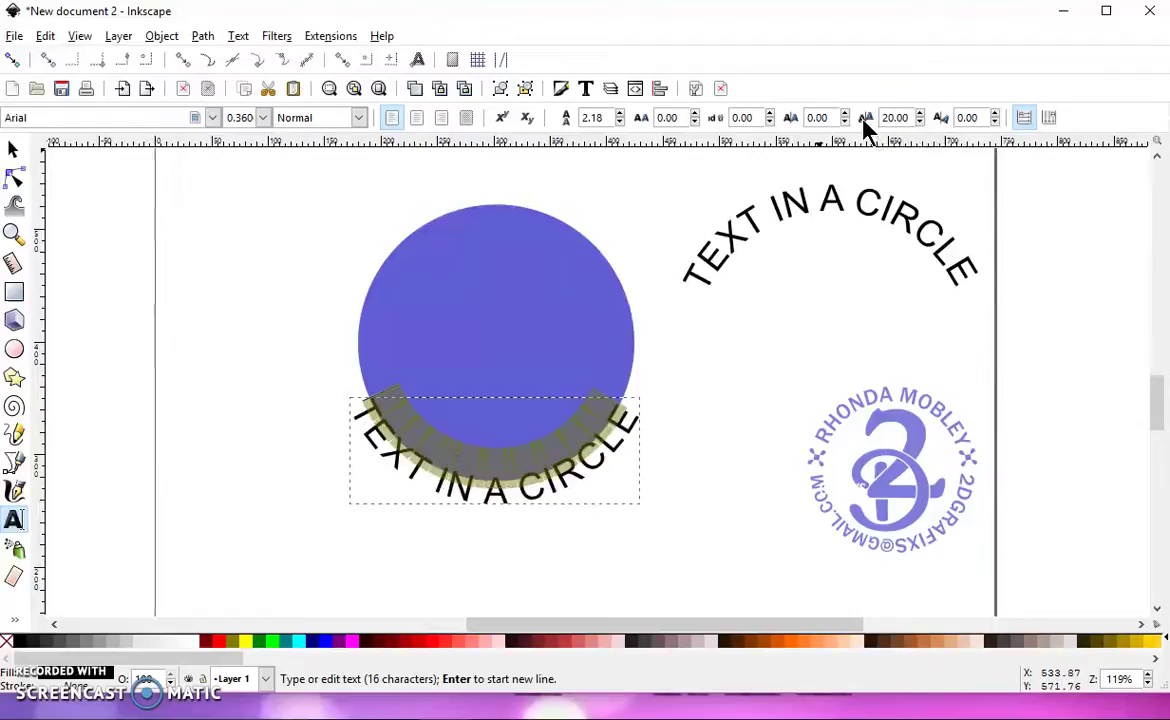
{"action": "left_click_drag", "start_coordinate": [900, 117], "coordinate": [926, 113]}
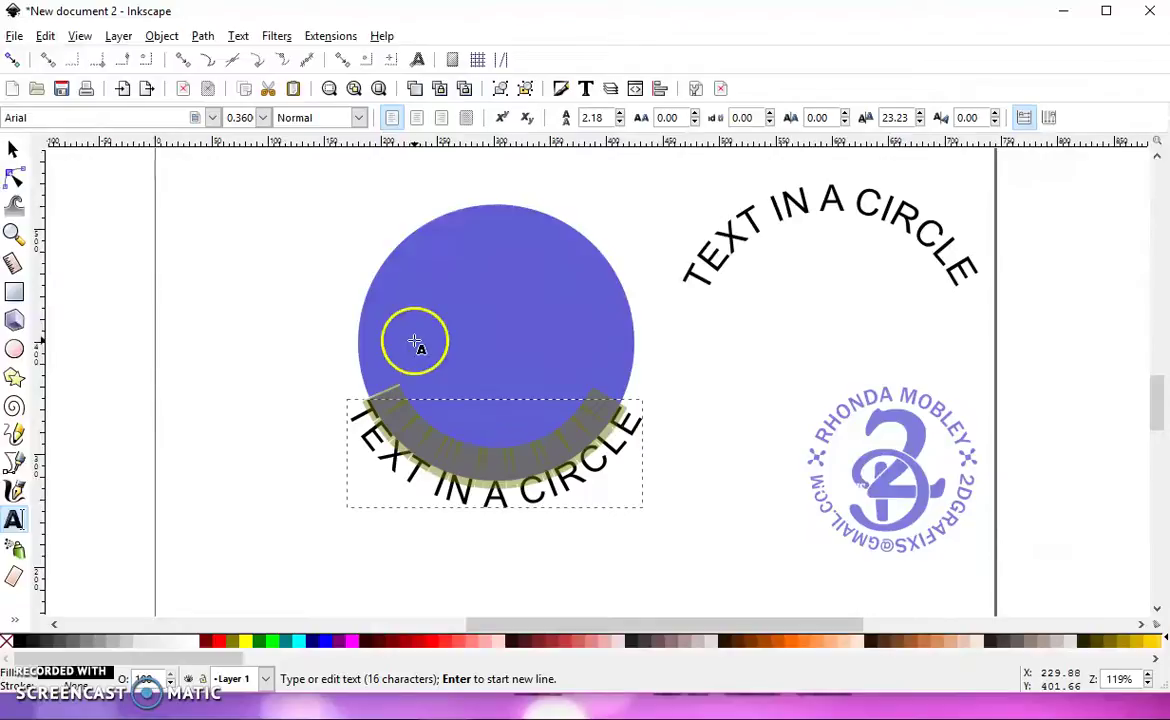
- Convert the bottom curved text to a path, ungroup it, and union the letters into one path
{"action": "left_click", "coordinate": [204, 38]}
{"action": "left_click", "coordinate": [228, 60]}
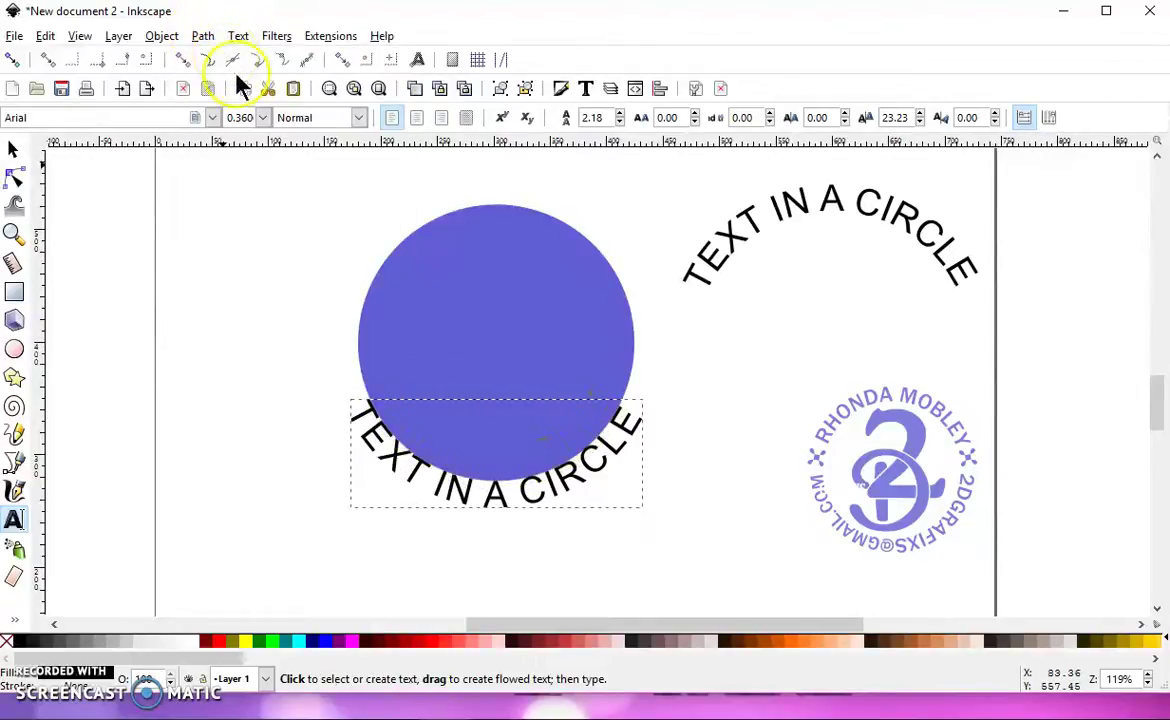
{"action": "left_click", "coordinate": [527, 97]}
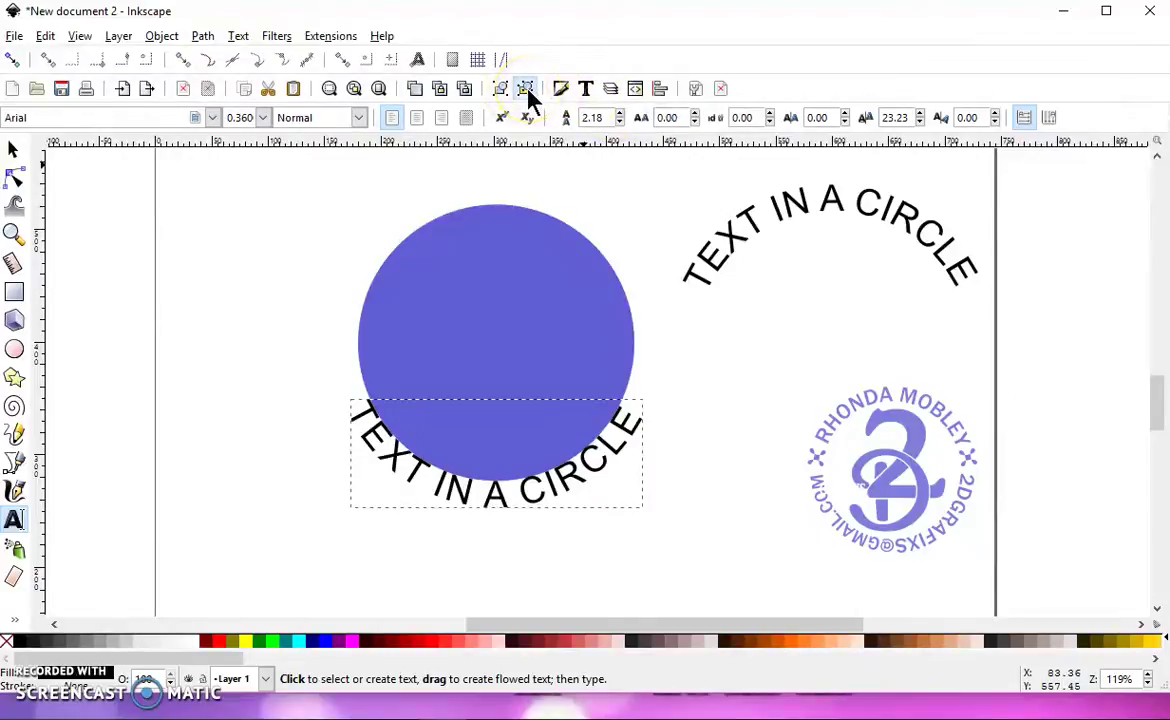
{"action": "left_click", "coordinate": [211, 32]}
{"action": "left_click", "coordinate": [245, 148]}
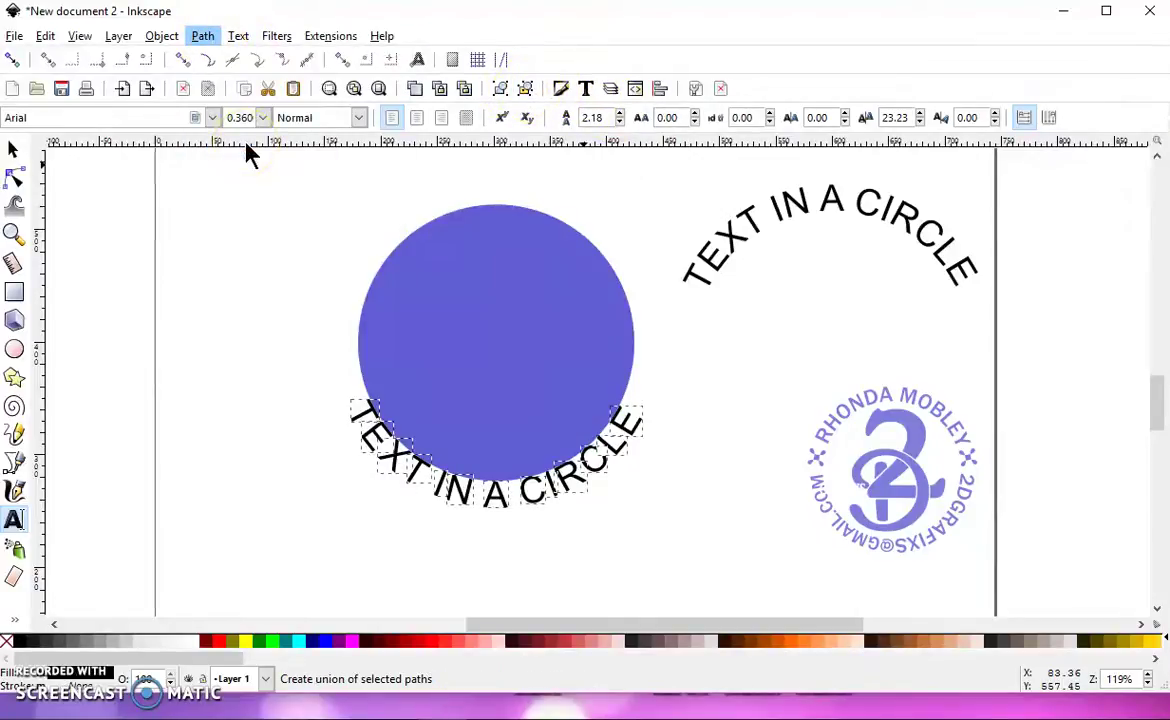
{"action": "left_click_drag", "start_coordinate": [560, 322], "coordinate": [512, 322]}
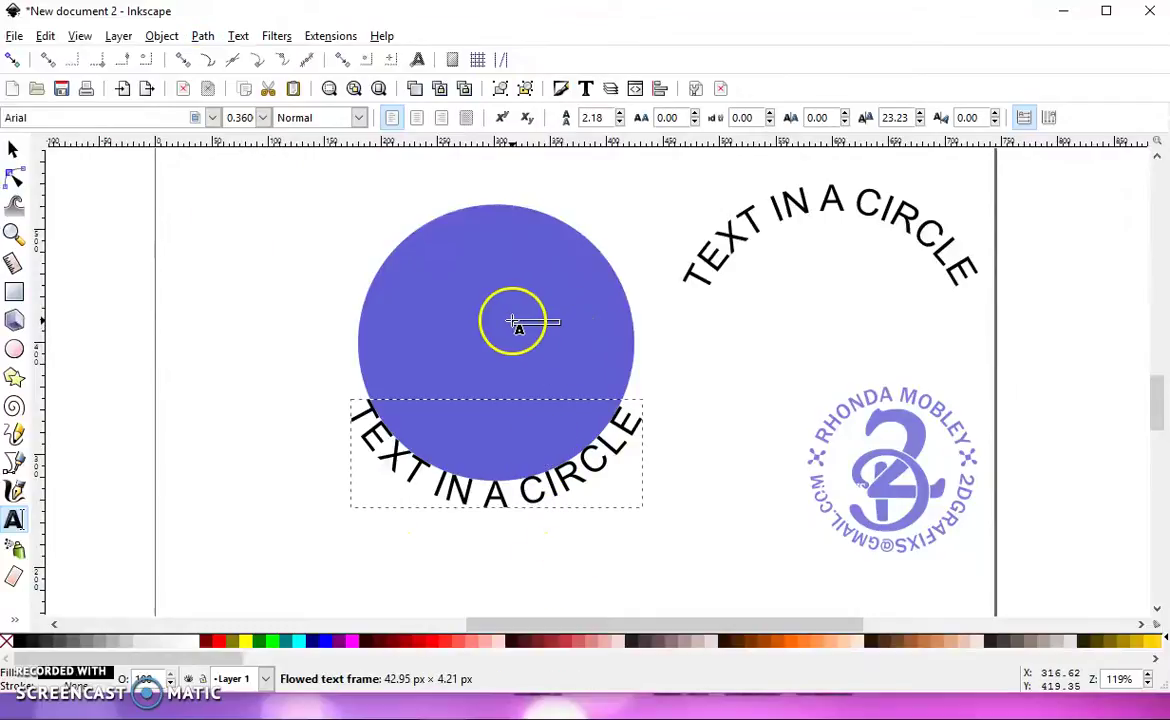
- Place the top curved text over the circle's top and move the circle to the page's right edge
{"action": "left_click", "coordinate": [13, 147]}
{"action": "left_click", "coordinate": [868, 207]}
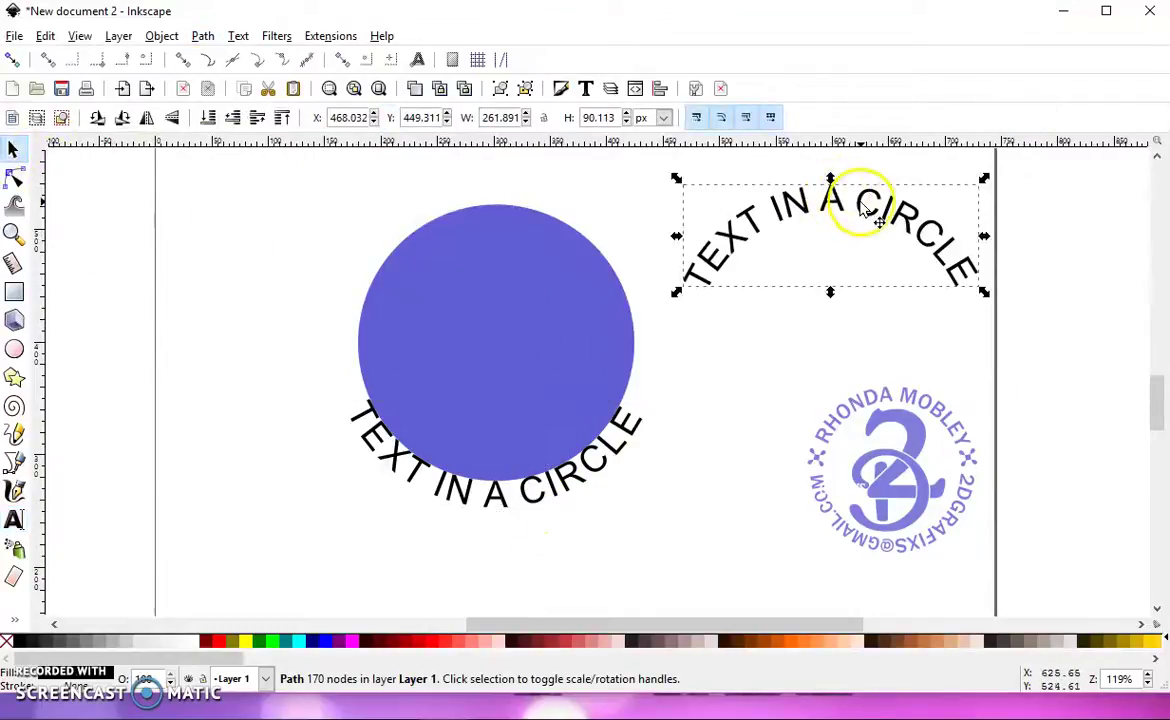
{"action": "left_click_drag", "start_coordinate": [866, 207], "coordinate": [527, 205]}
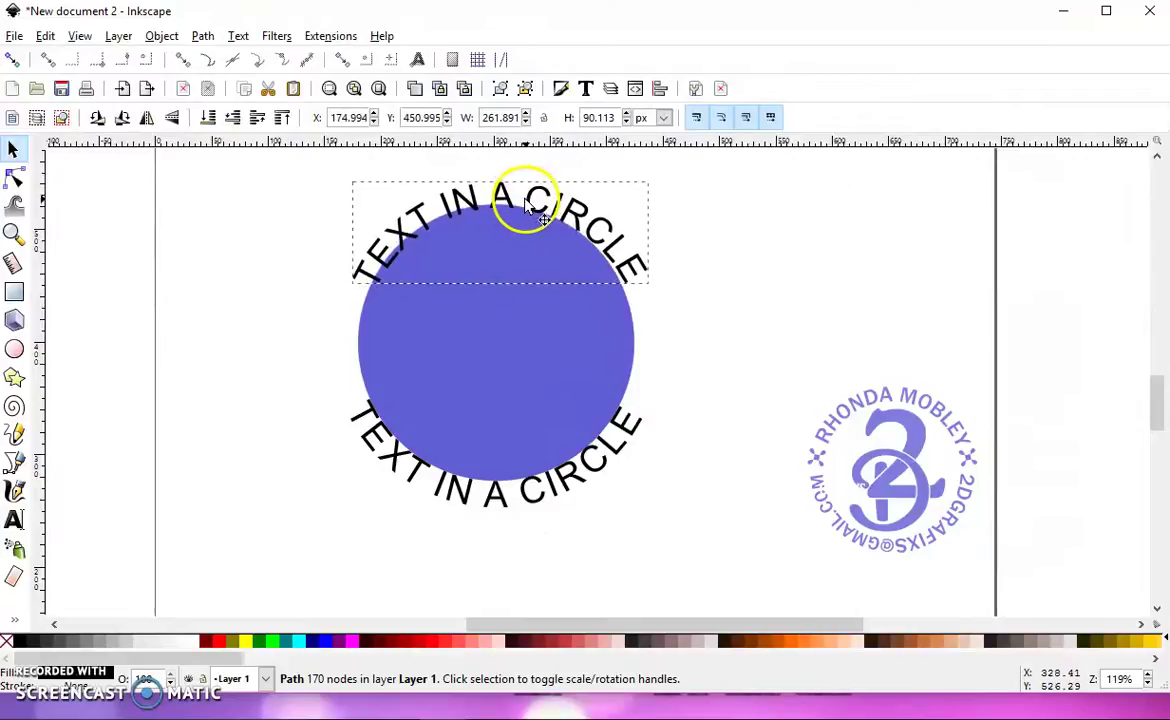
{"action": "left_click_drag", "start_coordinate": [527, 205], "coordinate": [522, 207]}
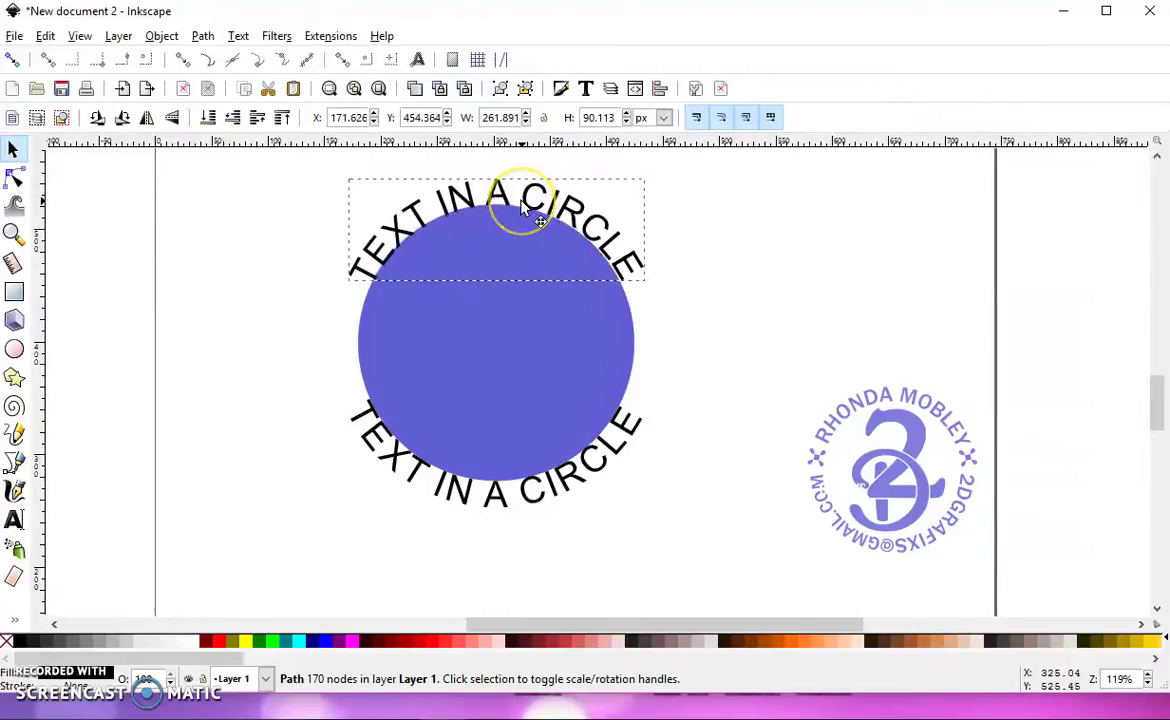
{"action": "left_click_drag", "start_coordinate": [546, 337], "coordinate": [1099, 264]}
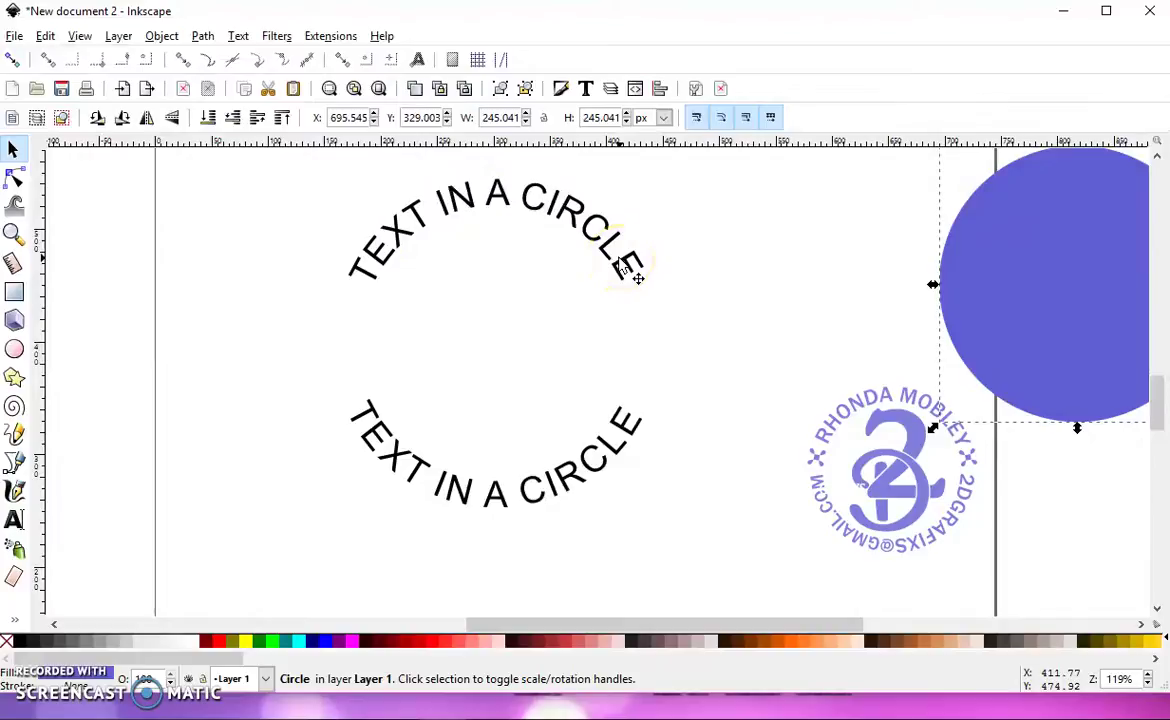
- Move the circle off to the page's left and rubber-band select both curved text arcs
{"action": "left_click", "coordinate": [444, 500]}
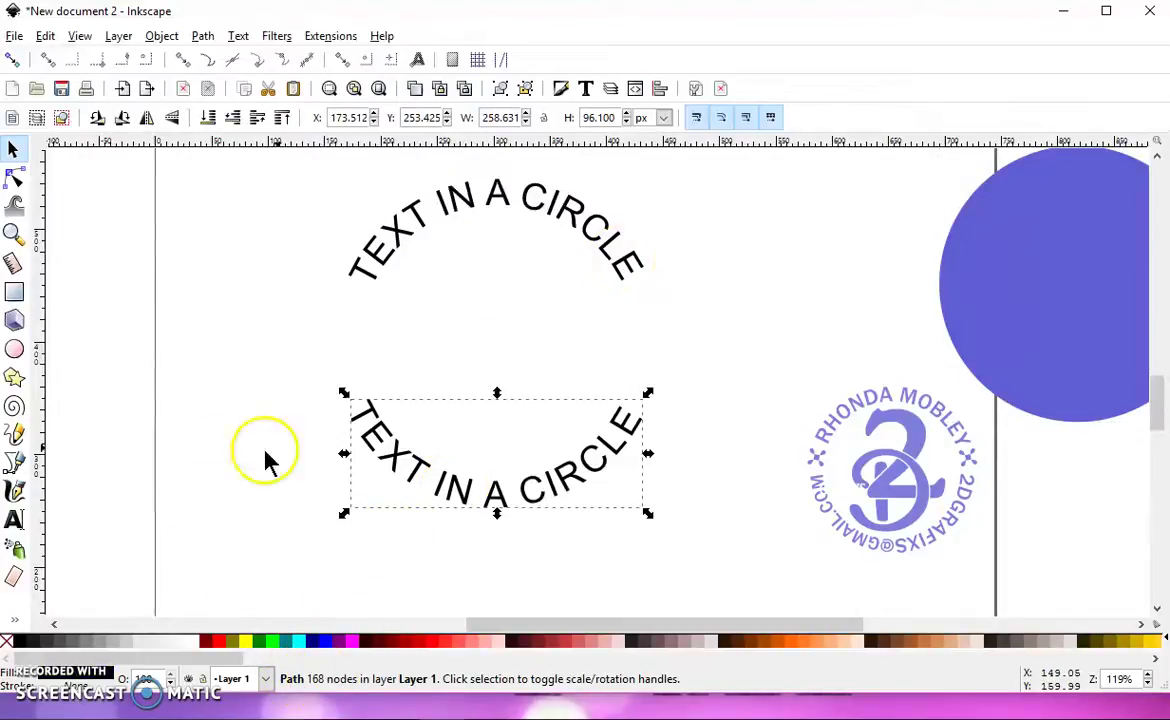
{"action": "left_click", "coordinate": [15, 519]}
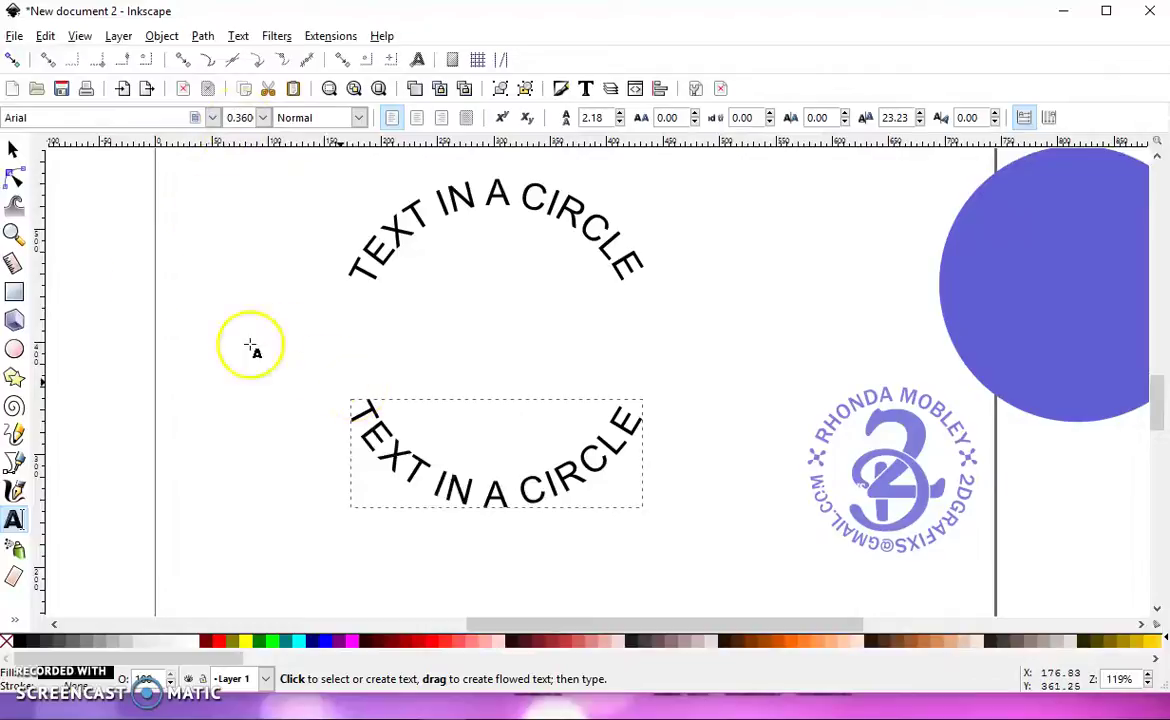
{"action": "left_click", "coordinate": [13, 150]}
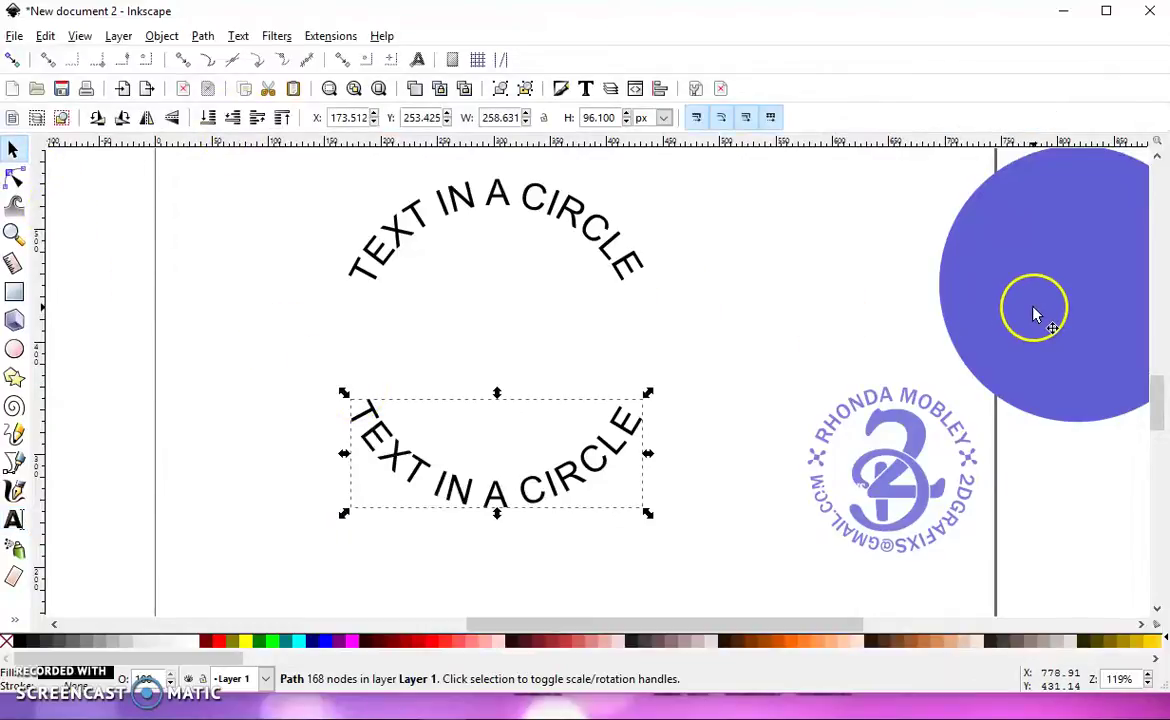
{"action": "mouse_move", "coordinate": [1035, 318]}
{"action": "left_mouse_down"}
{"action": "mouse_move", "coordinate": [487, 372]}
{"action": "mouse_move", "coordinate": [455, 317]}
{"action": "left_mouse_up"}
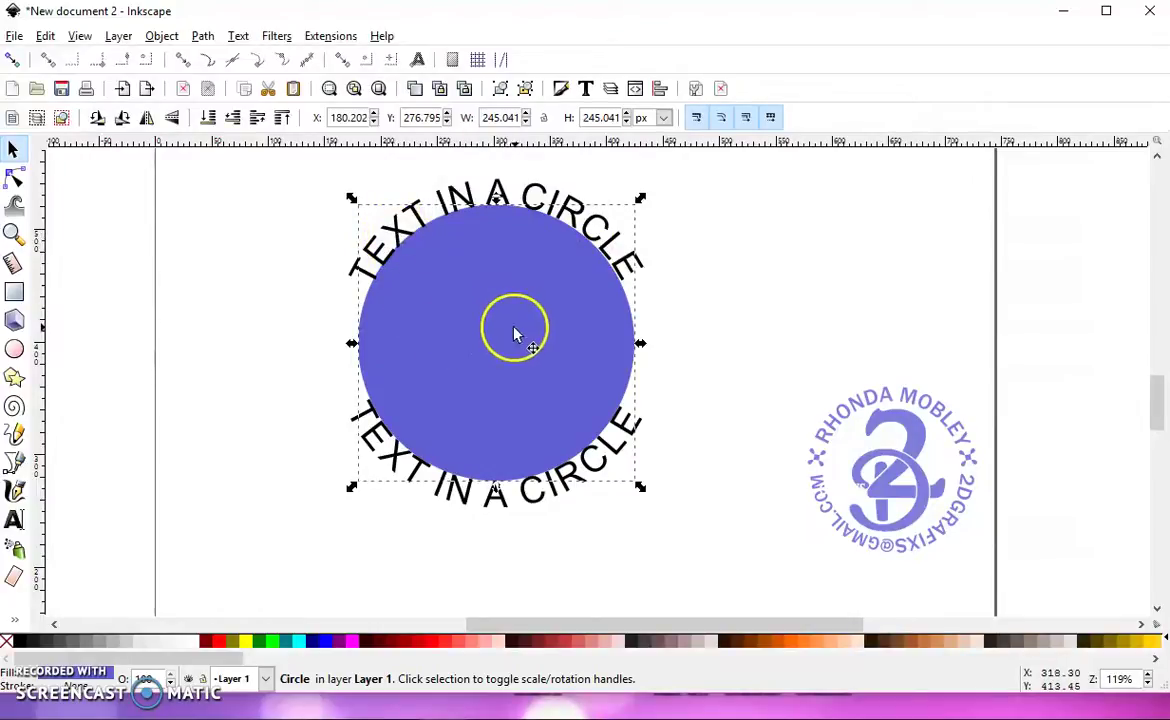
{"action": "left_click_drag", "start_coordinate": [514, 332], "coordinate": [158, 343]}
{"action": "left_click_drag", "start_coordinate": [309, 166], "coordinate": [743, 545]}
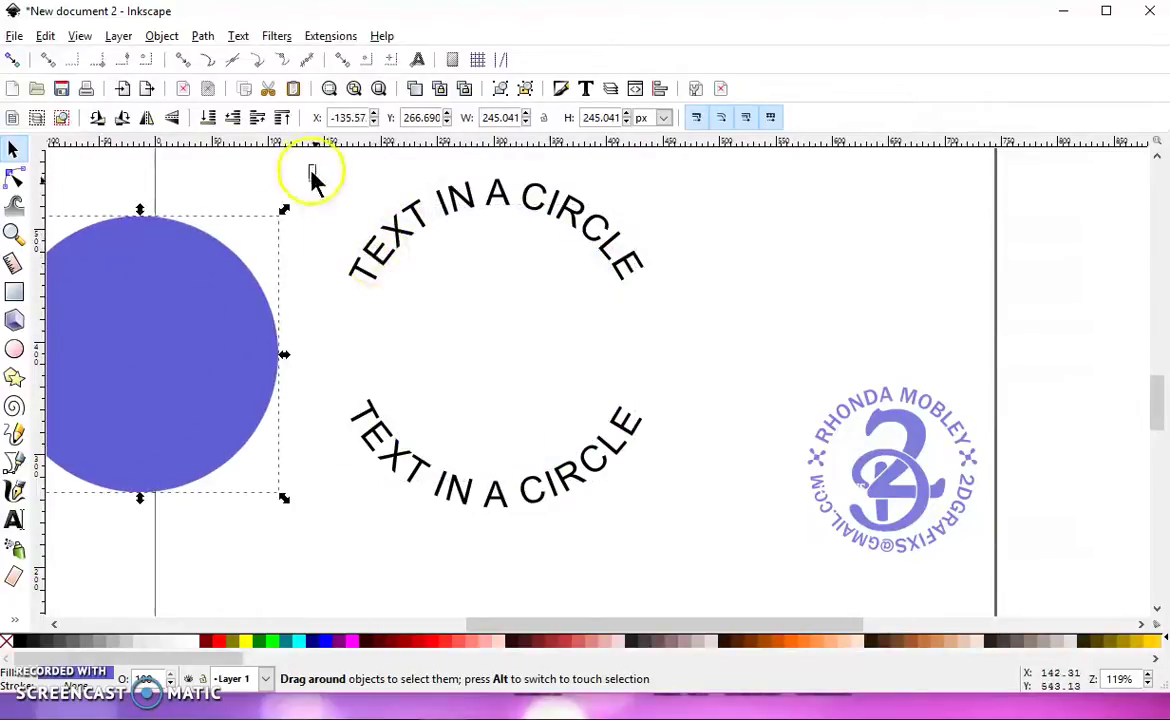
- Group the two curved text lines and delete the purple circle
{"action": "left_click", "coordinate": [501, 90]}
{"action": "left_click", "coordinate": [256, 317]}
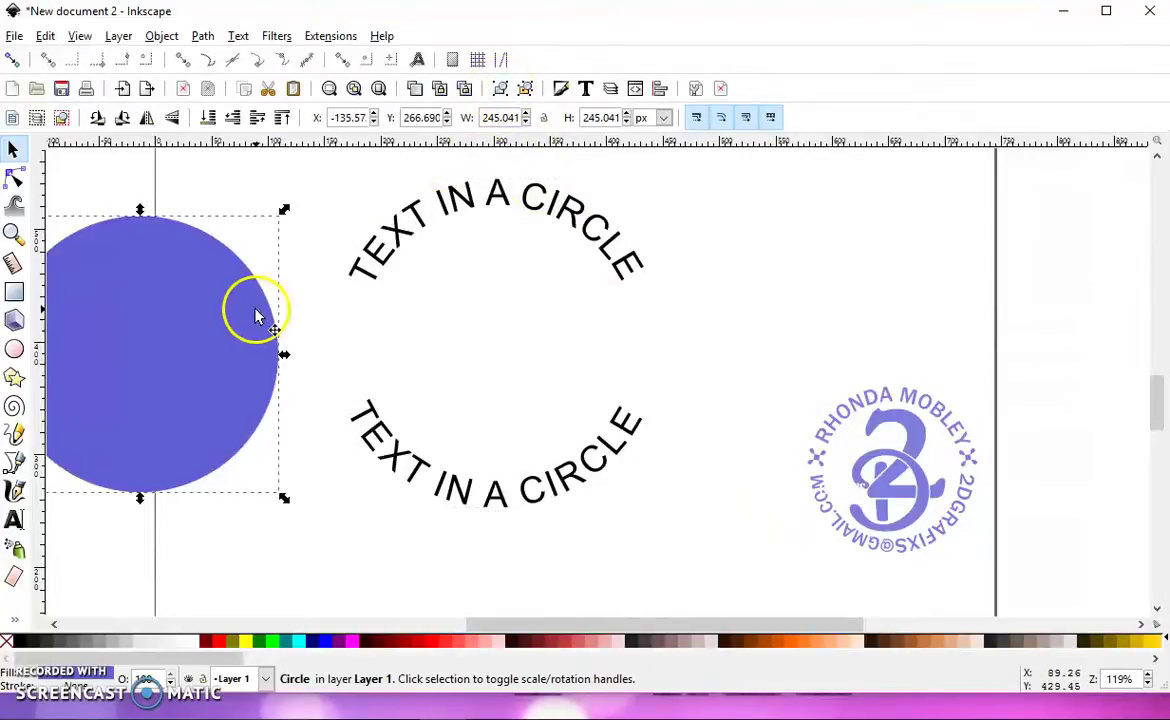
{"action": "key", "text": "Delete"}
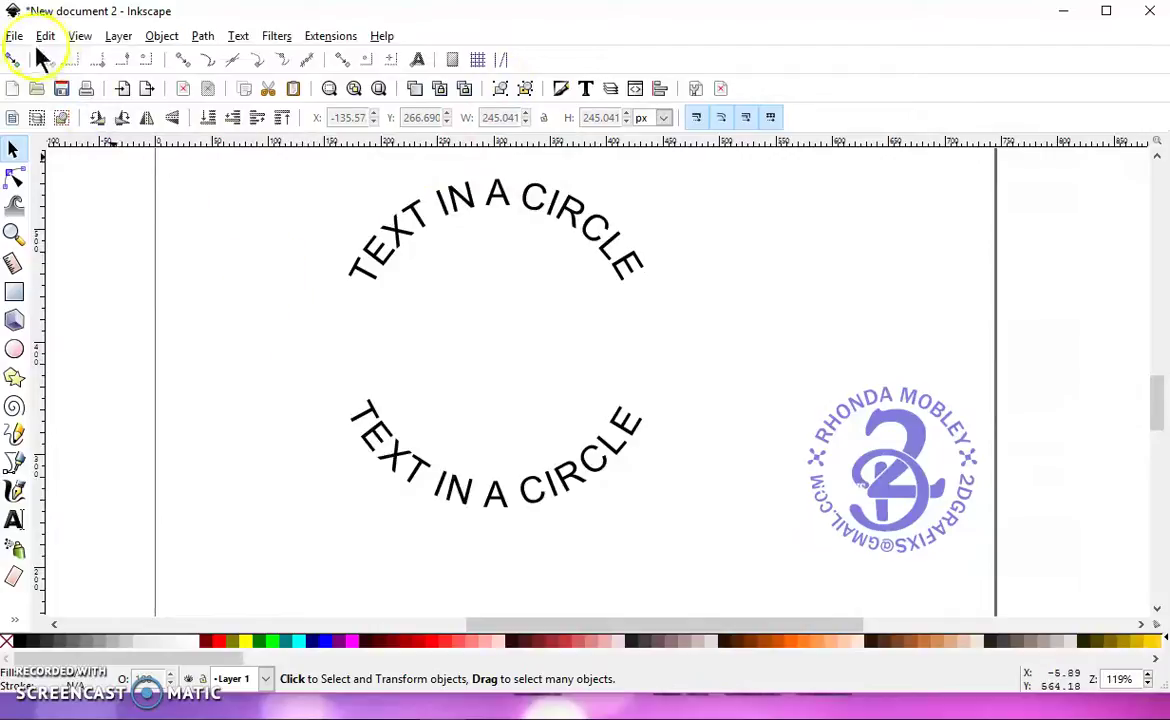
- Check the Save As format is Inkscape SVG, then cancel without saving
{"action": "left_click", "coordinate": [15, 37]}
{"action": "left_click", "coordinate": [64, 175]}
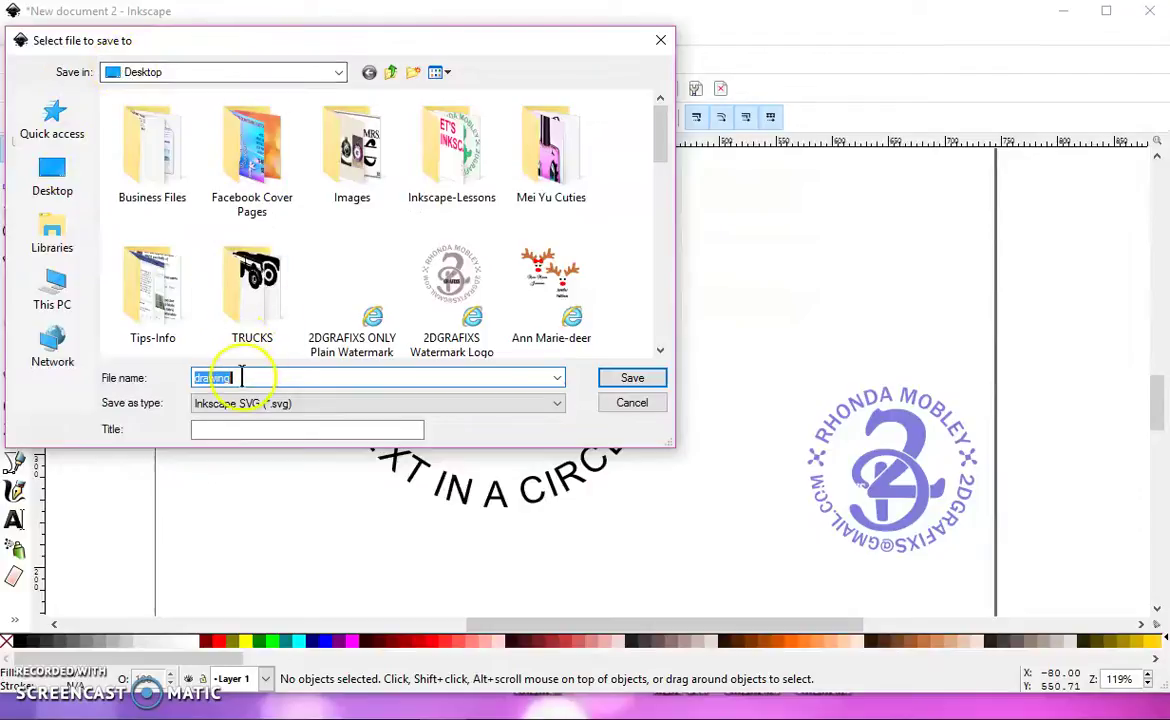
{"action": "left_click", "coordinate": [275, 403]}
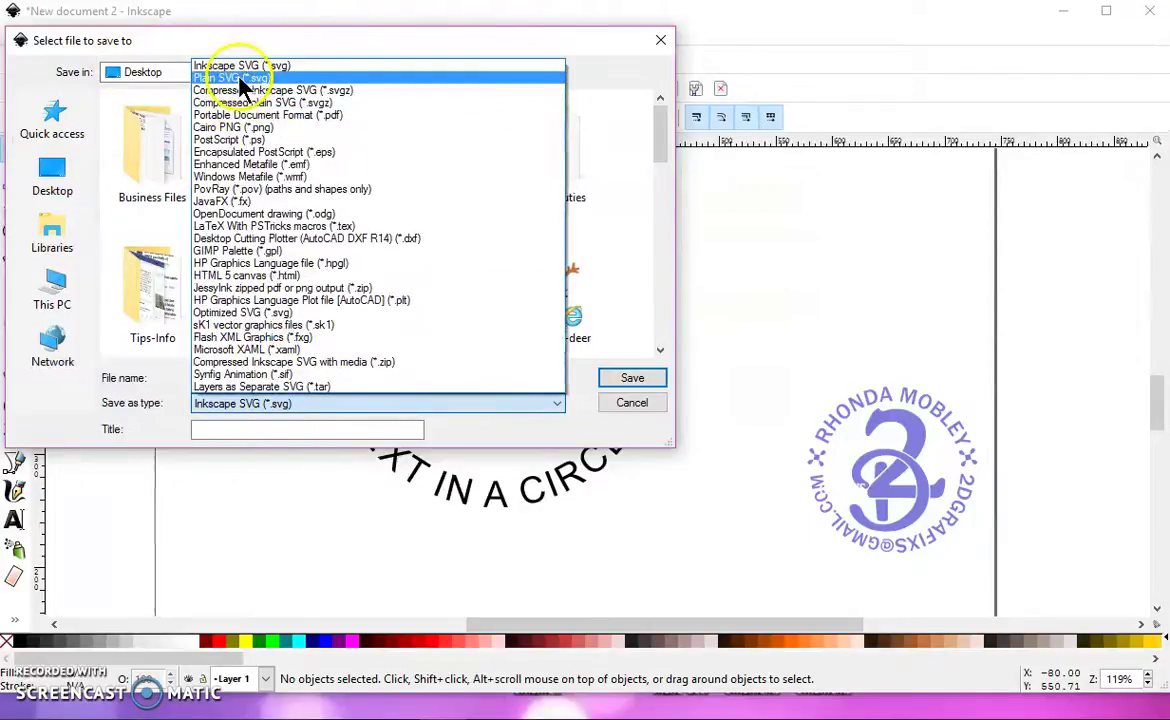
{"action": "left_click", "coordinate": [655, 415]}
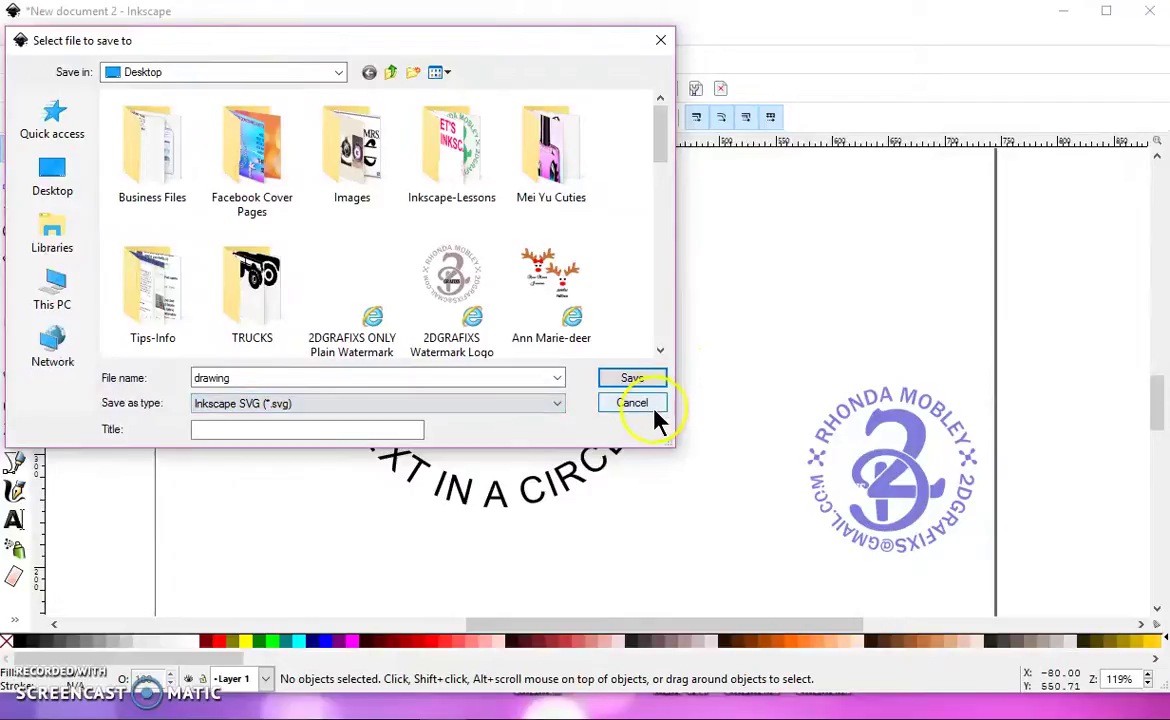
{"action": "left_click", "coordinate": [645, 410]}
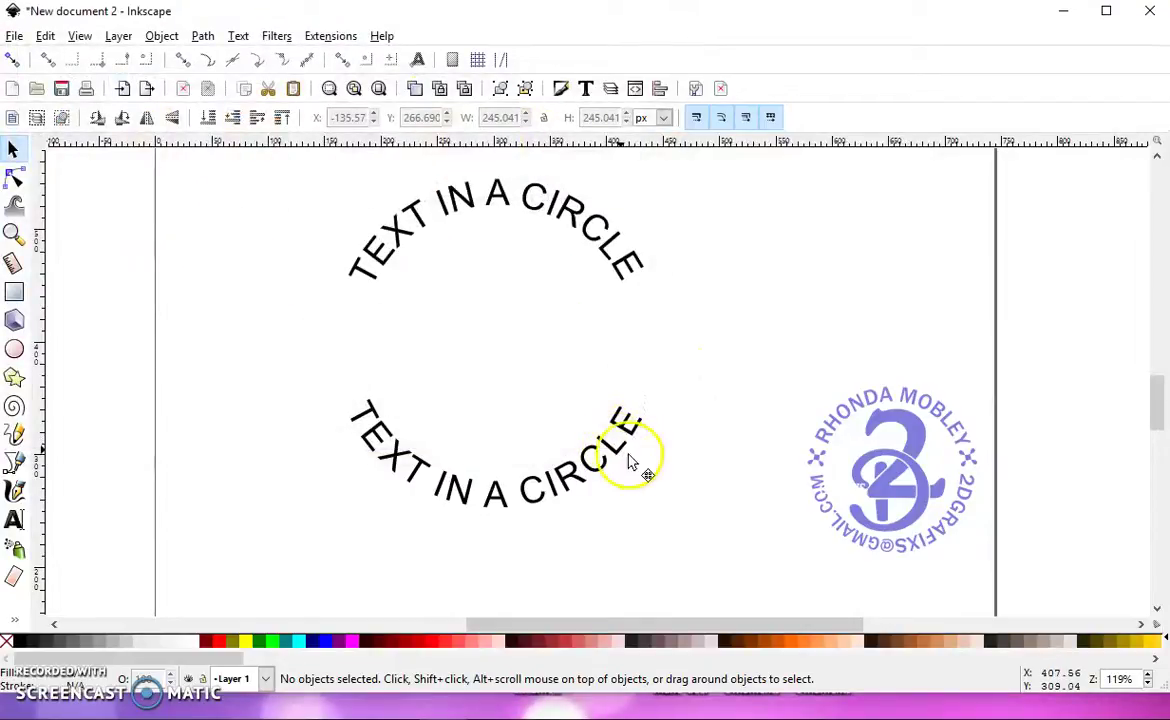
- Ungroup the two curved text lines and clear the selection
{"action": "left_click", "coordinate": [653, 462]}
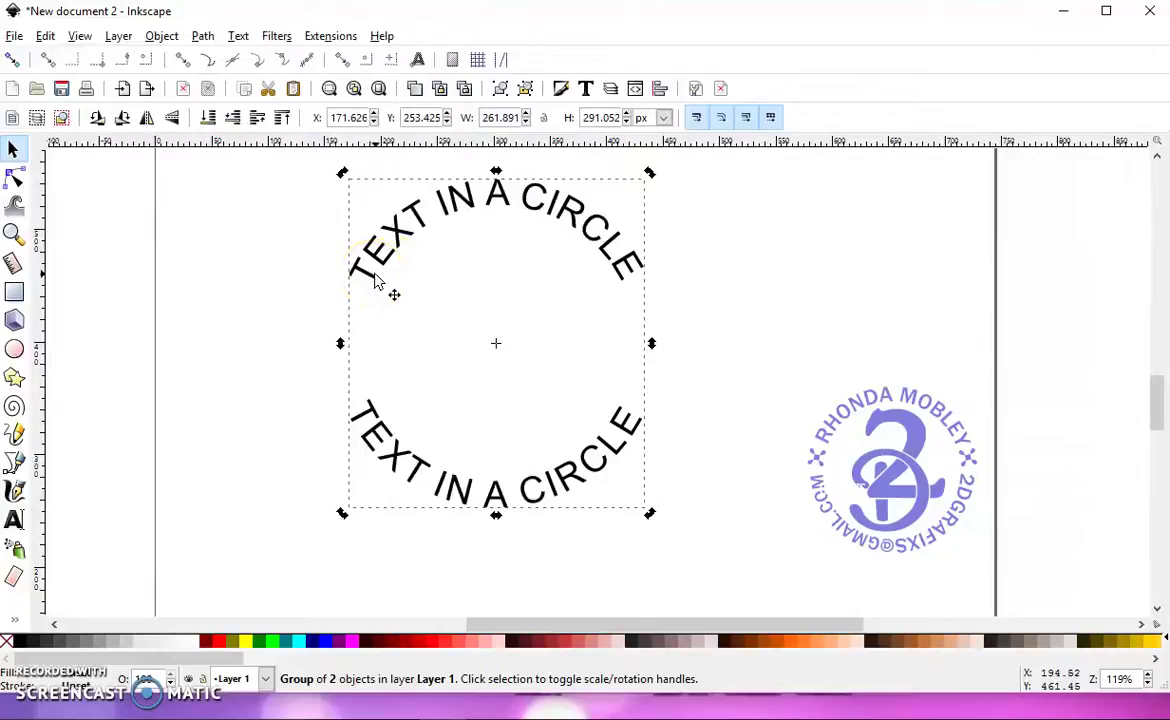
{"action": "left_click", "coordinate": [527, 97]}
{"action": "left_click", "coordinate": [295, 272]}
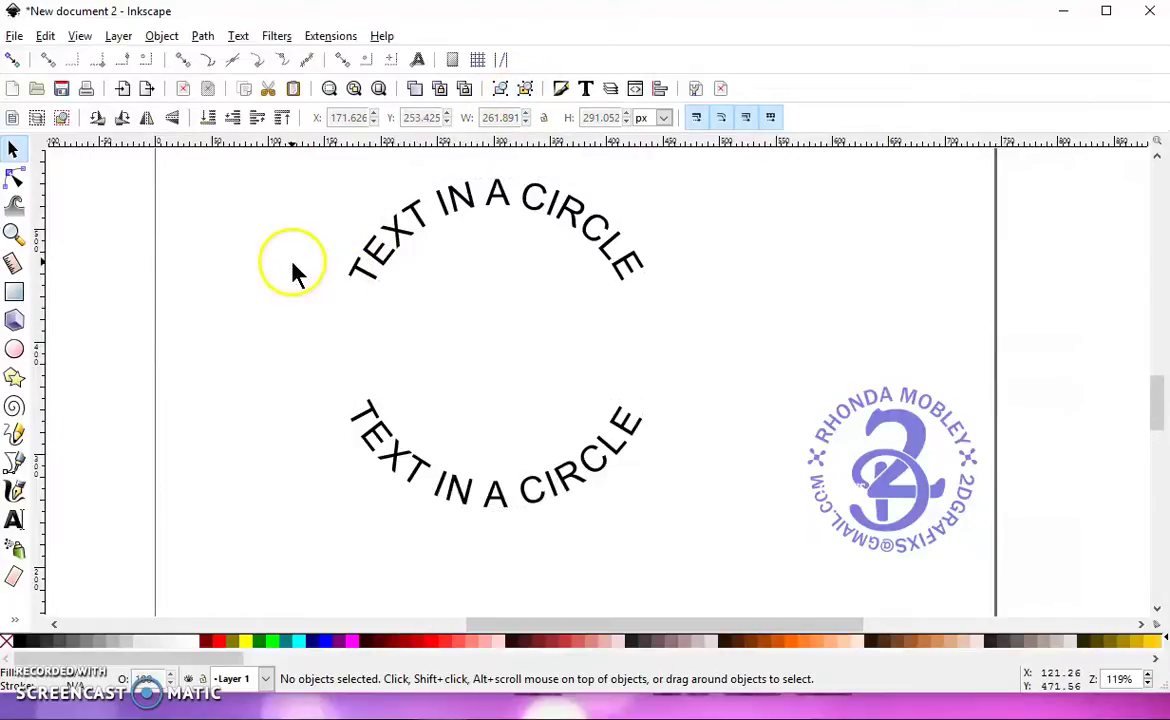
- Outset the top curved text path to make its letters slightly bolder, then deselect
{"action": "left_click", "coordinate": [408, 236]}
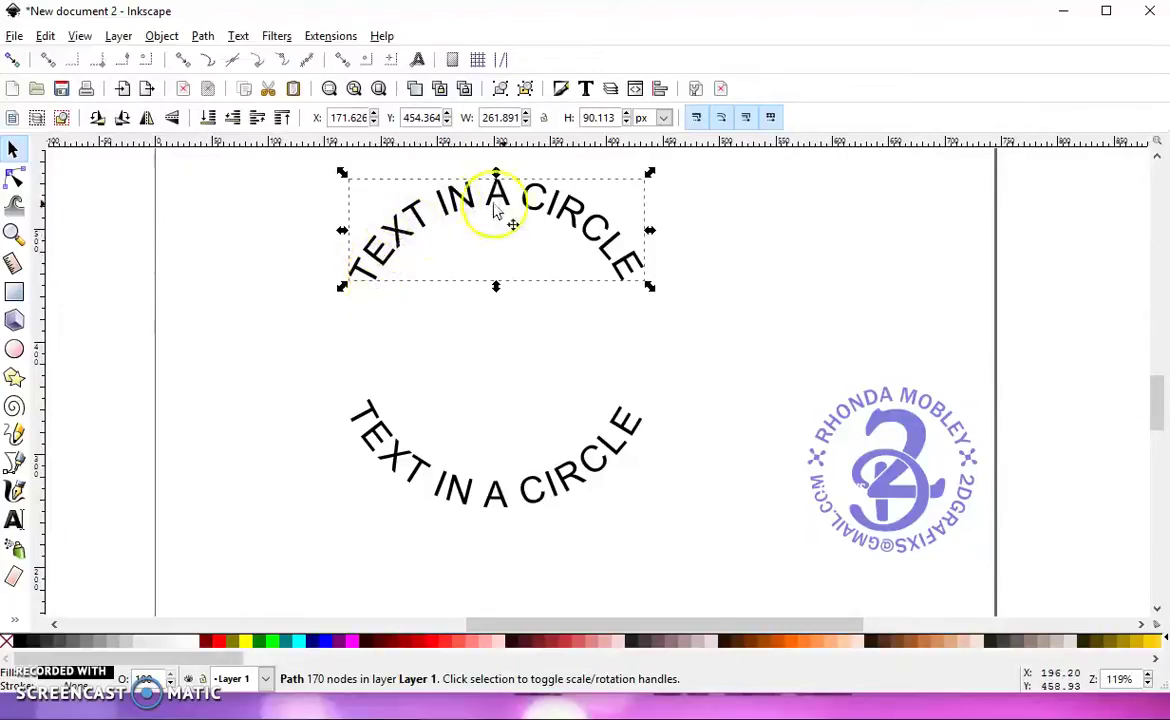
{"action": "left_click", "coordinate": [203, 36]}
{"action": "left_click", "coordinate": [285, 341]}
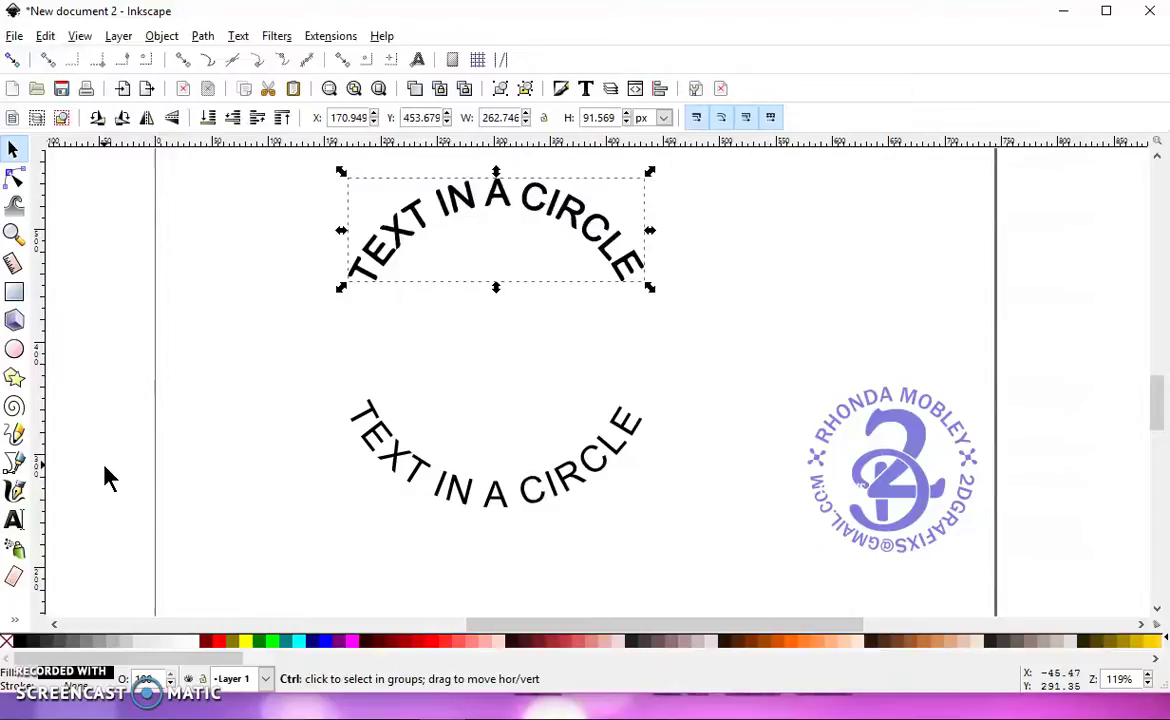
{"action": "left_click", "coordinate": [110, 478]}
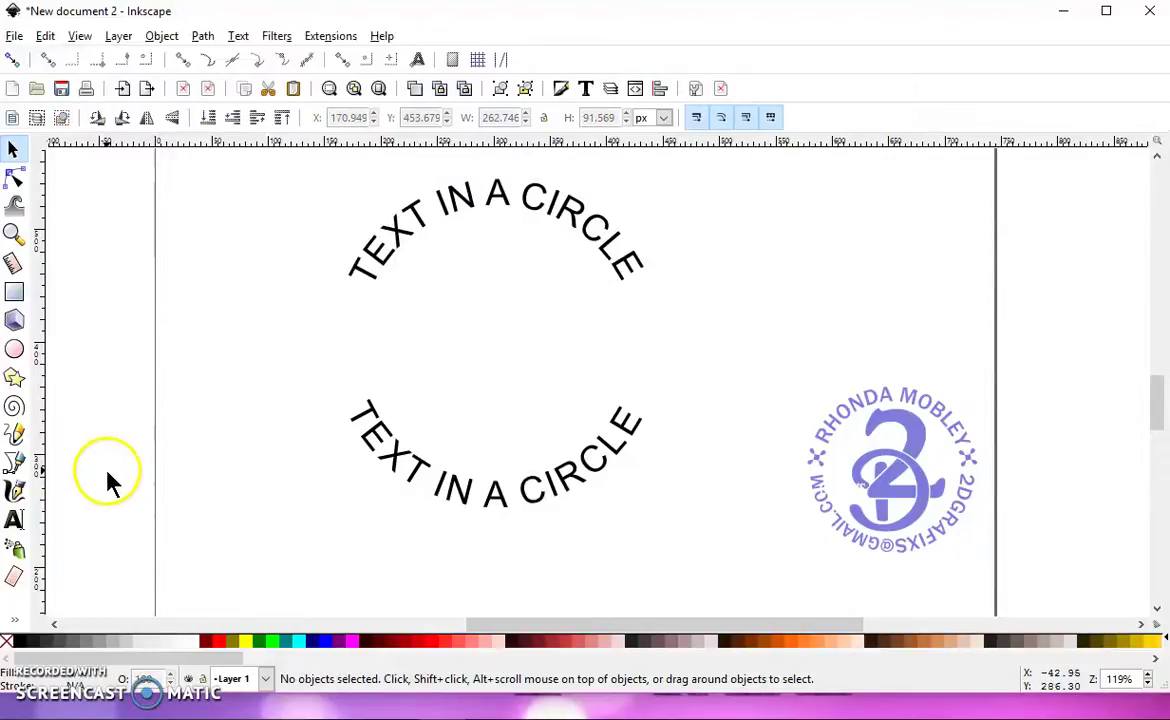